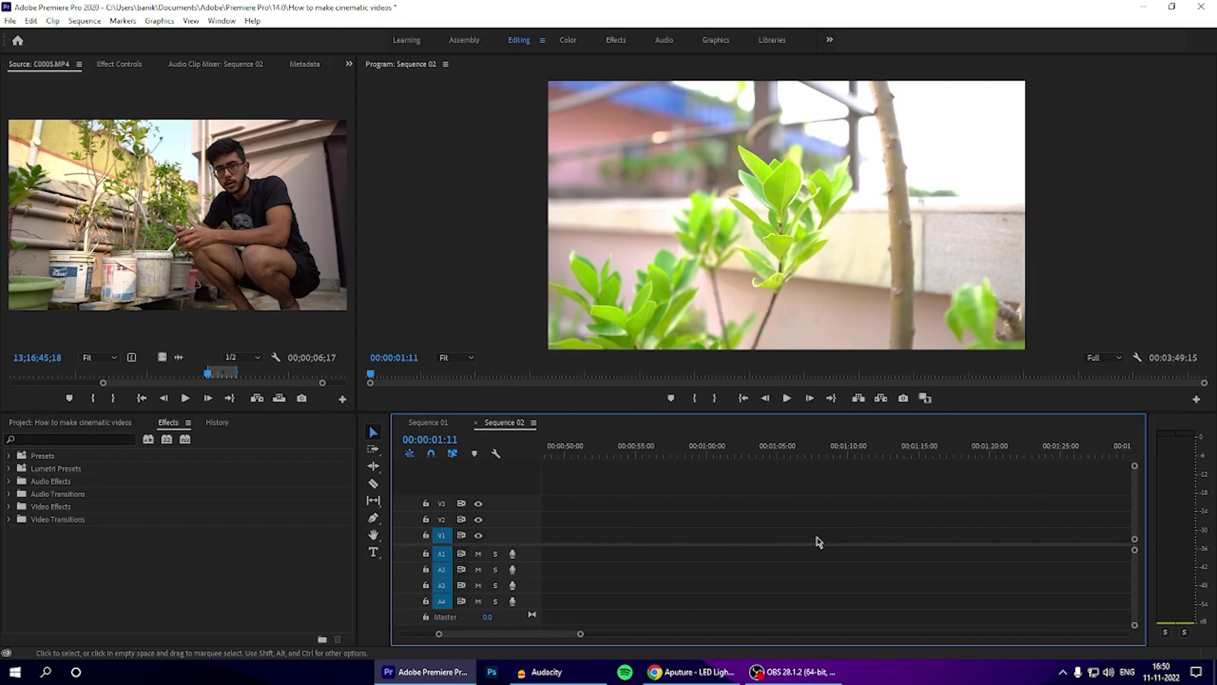
- Try trimming the start of the flower clip on V1 to 00:02:16:28, and restore its original start
scroll(818, 544, "down", 1)
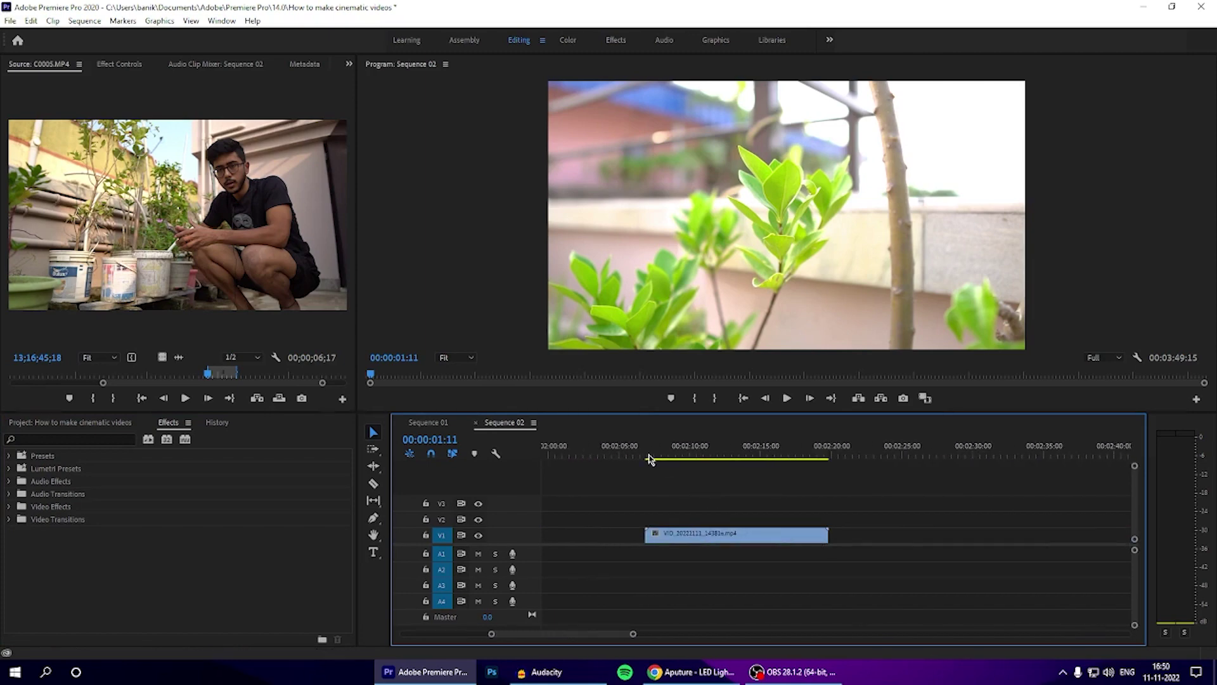
left_click_drag(644, 455, 787, 457)
left_click_drag(647, 534, 789, 534)
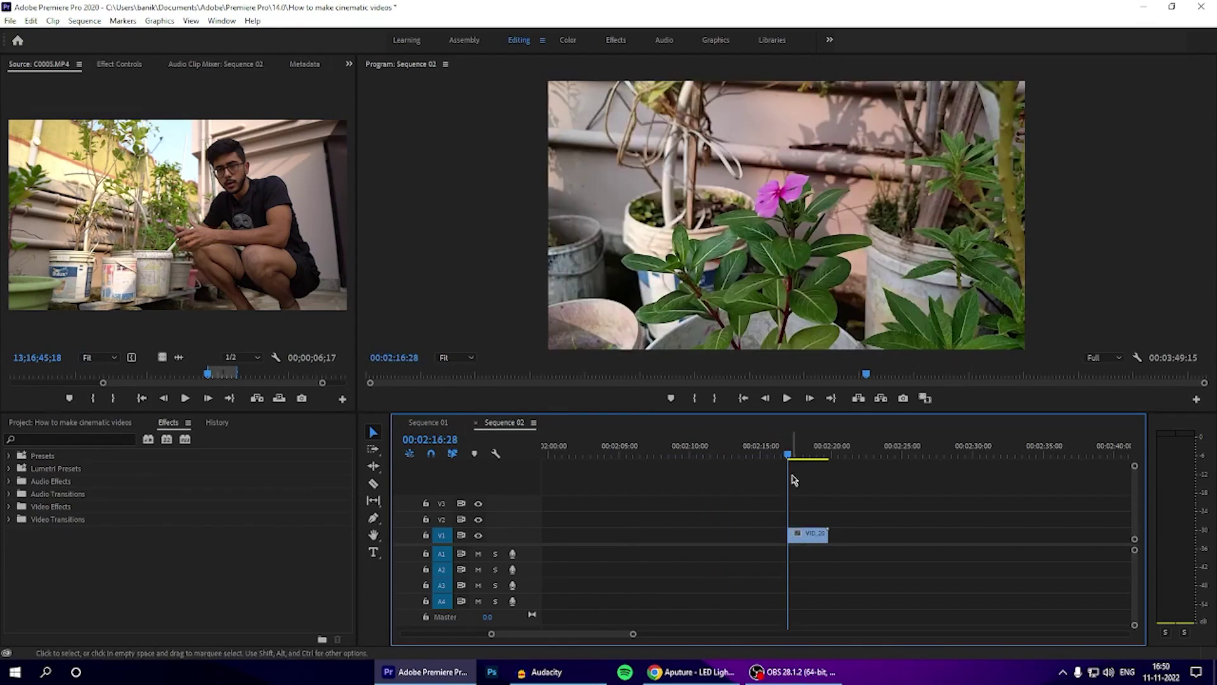
left_click_drag(790, 457, 800, 457)
left_click_drag(789, 535, 646, 534)
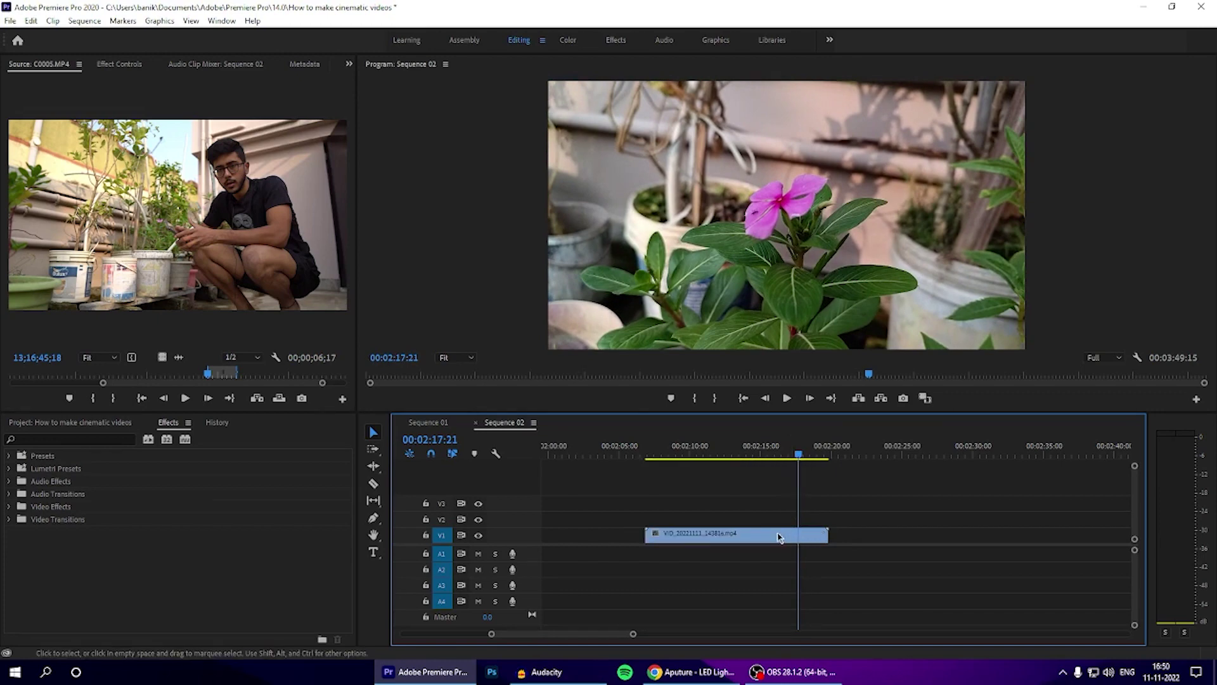
- Trim the flower clip on V1 to a 26-frame section starting at 00:02:11:26 and slow it to 50% speed
left_click_drag(758, 458, 713, 458)
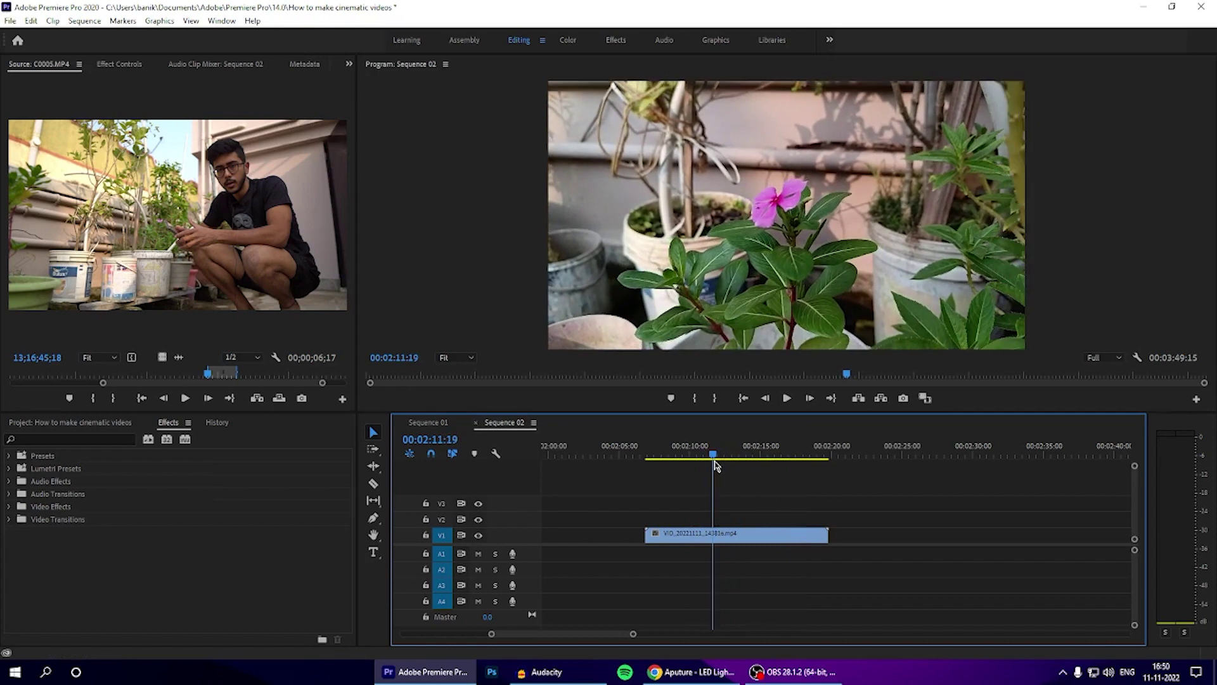
double_click(648, 532)
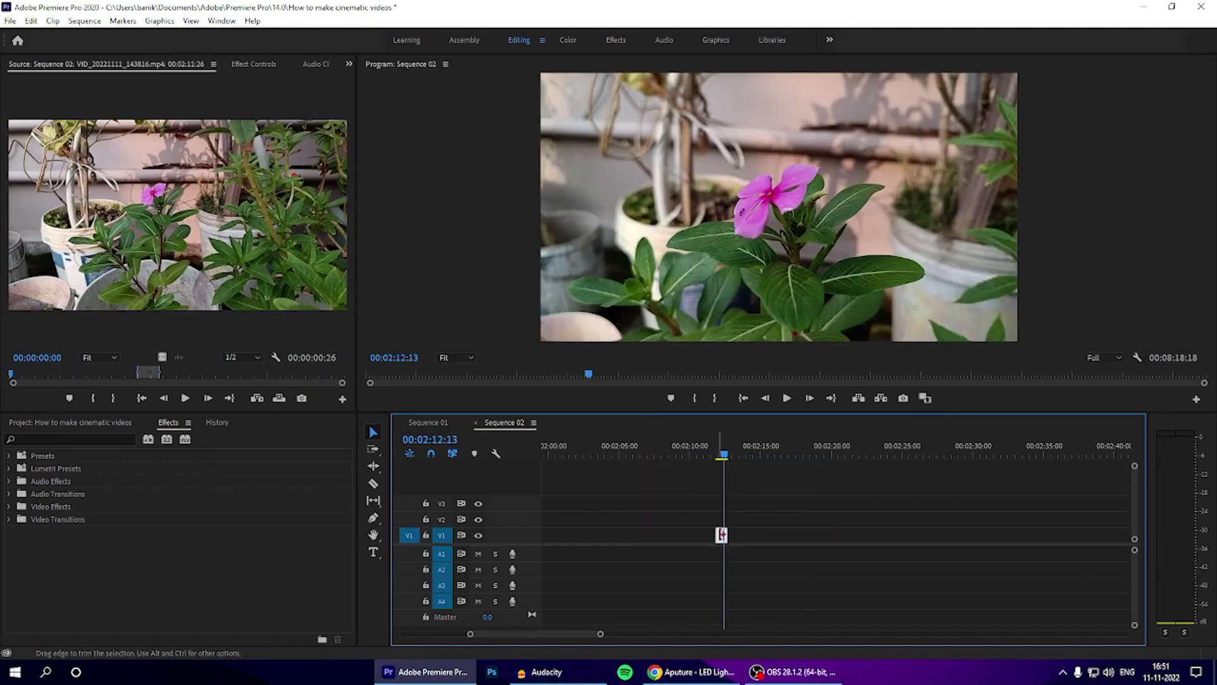
right_click(722, 536)
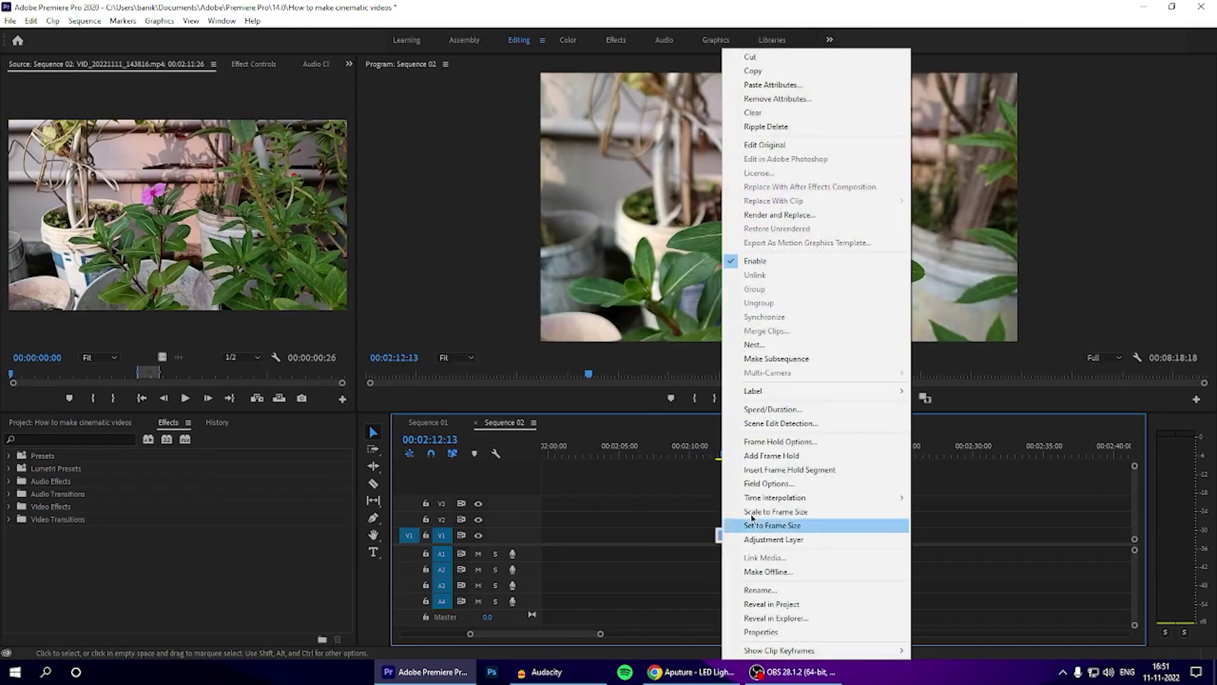
left_click(791, 409)
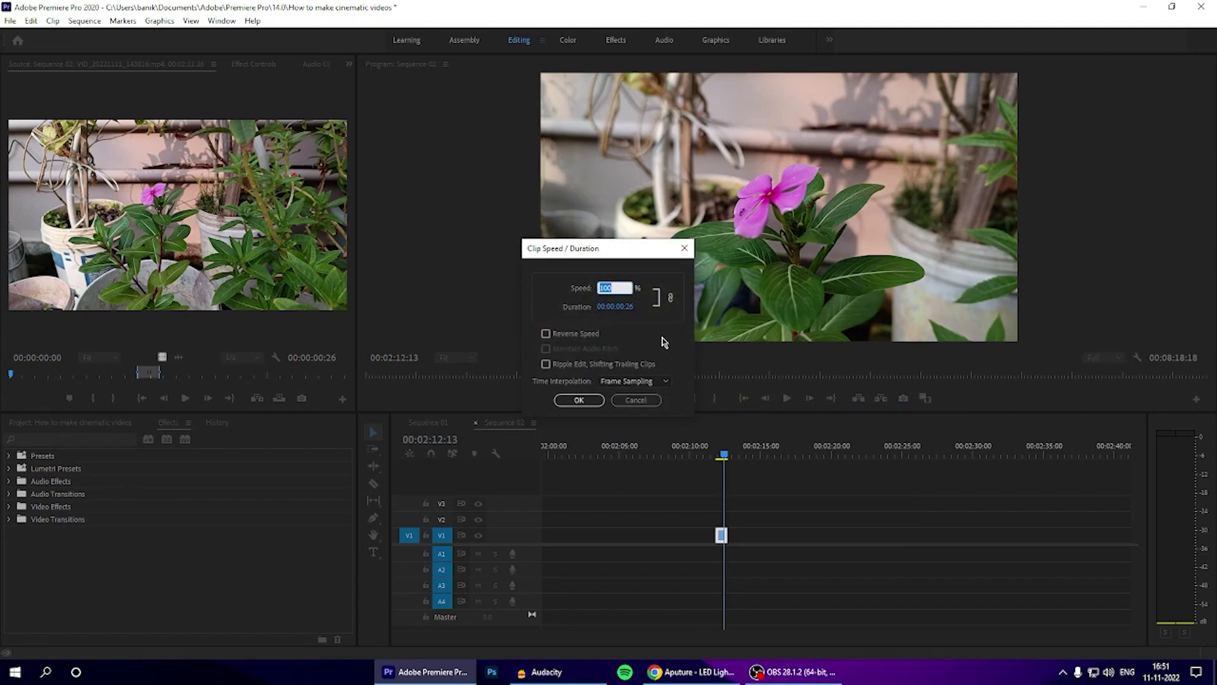
type("50")
key("Return")
left_click(786, 400)
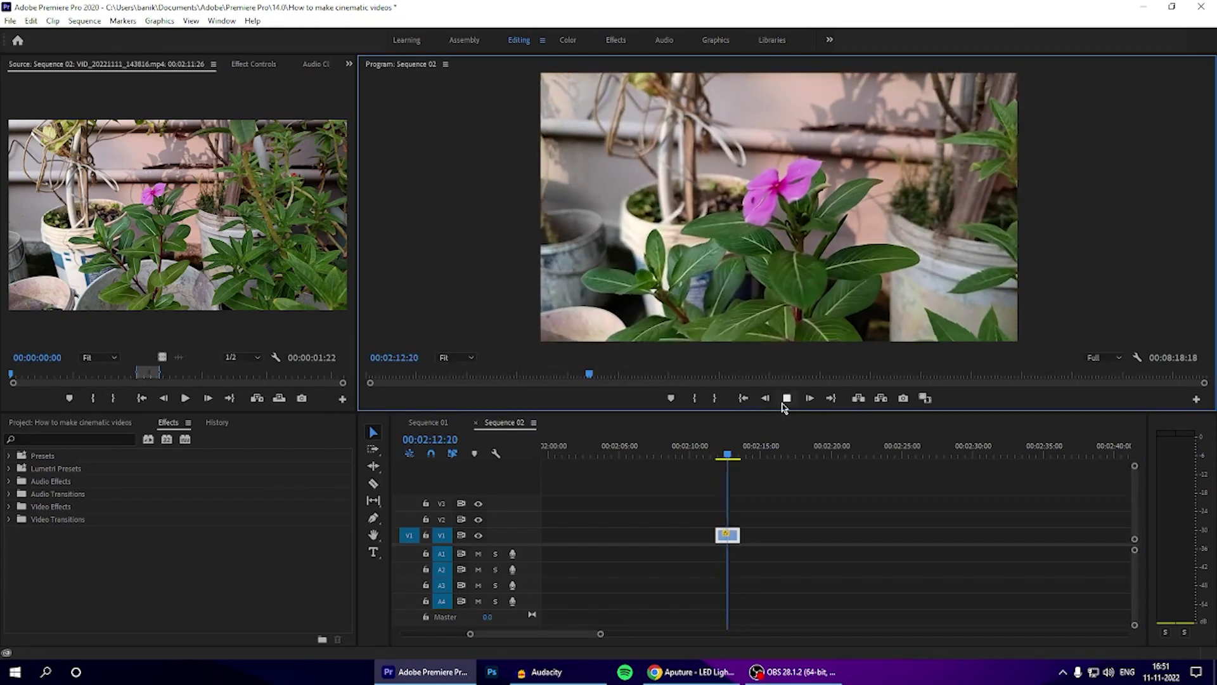
left_click(729, 457)
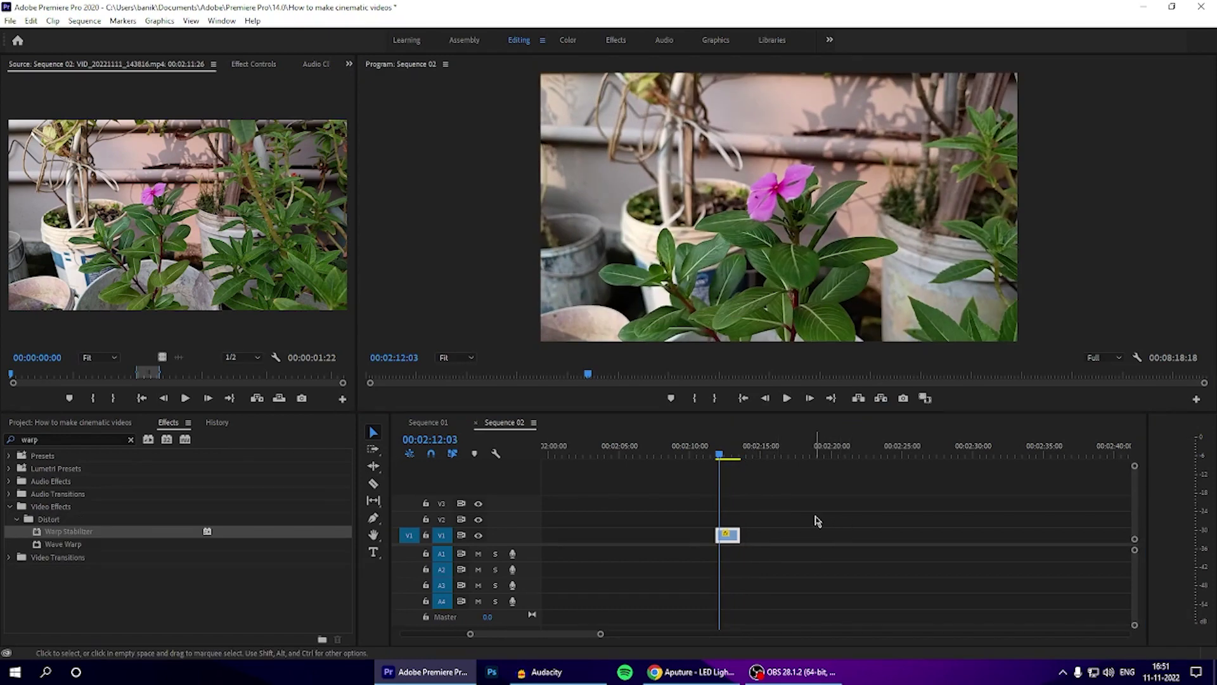
- Nest the slowed clip as Nested Sequence 01 and apply the Warp Stabilizer effect to it
right_click(727, 535)
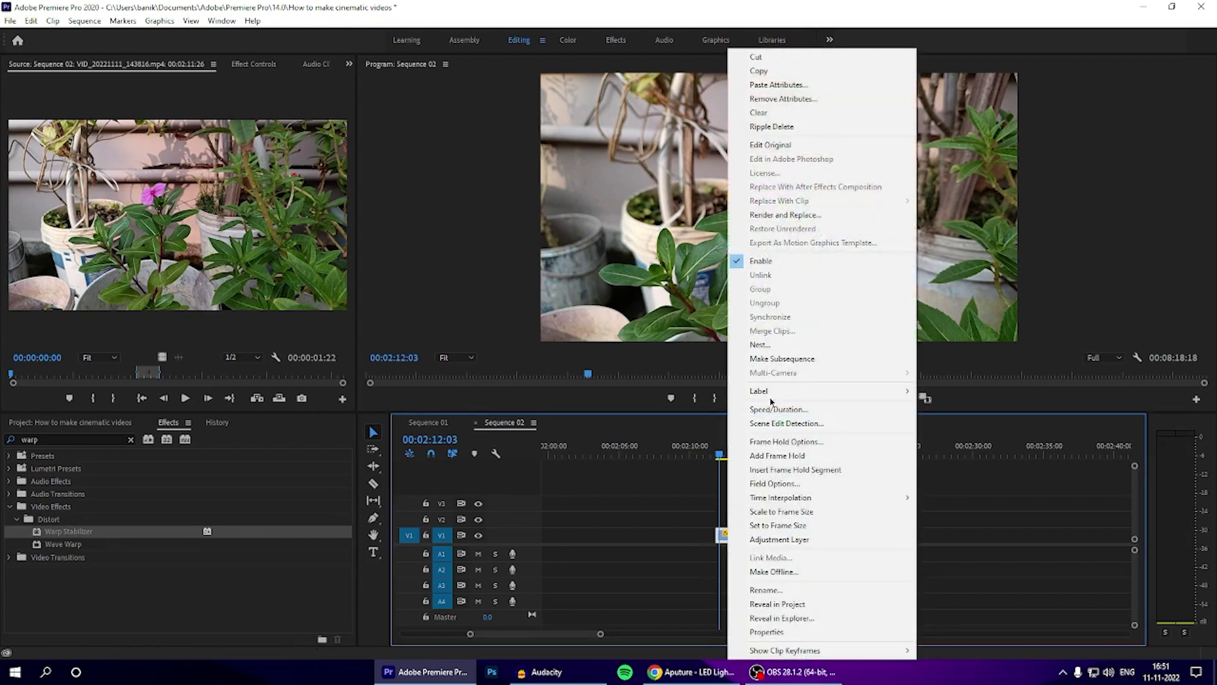
left_click(764, 344)
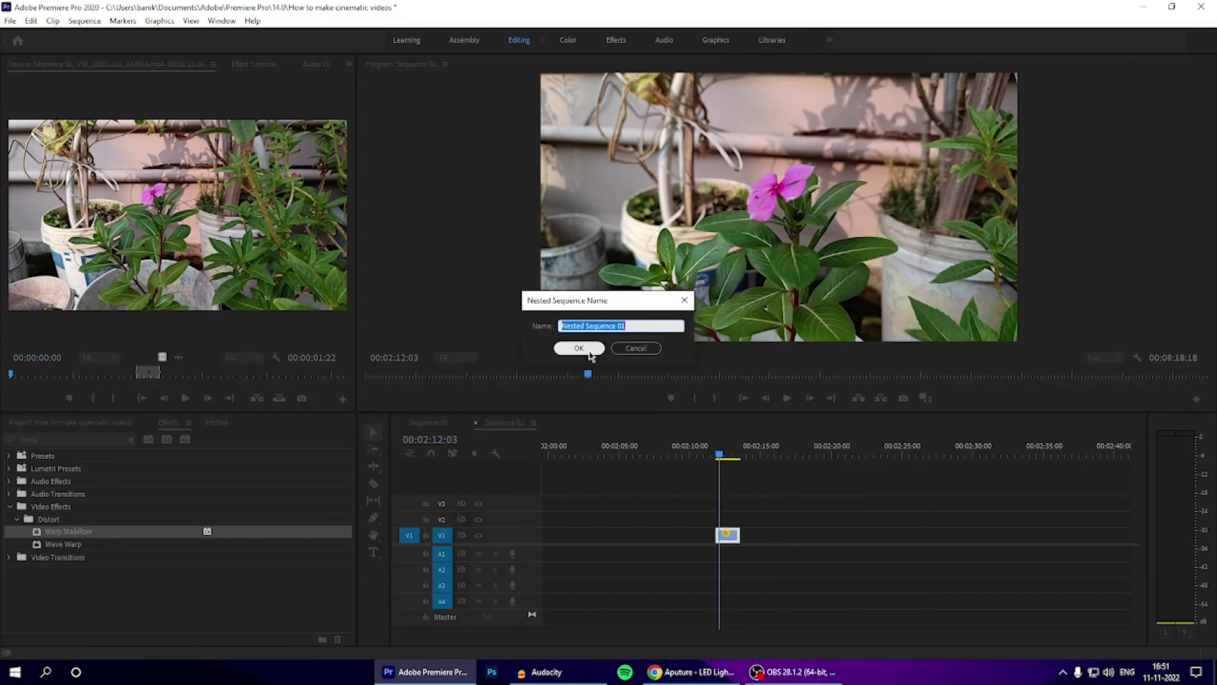
left_click(579, 348)
left_click_drag(81, 531, 729, 534)
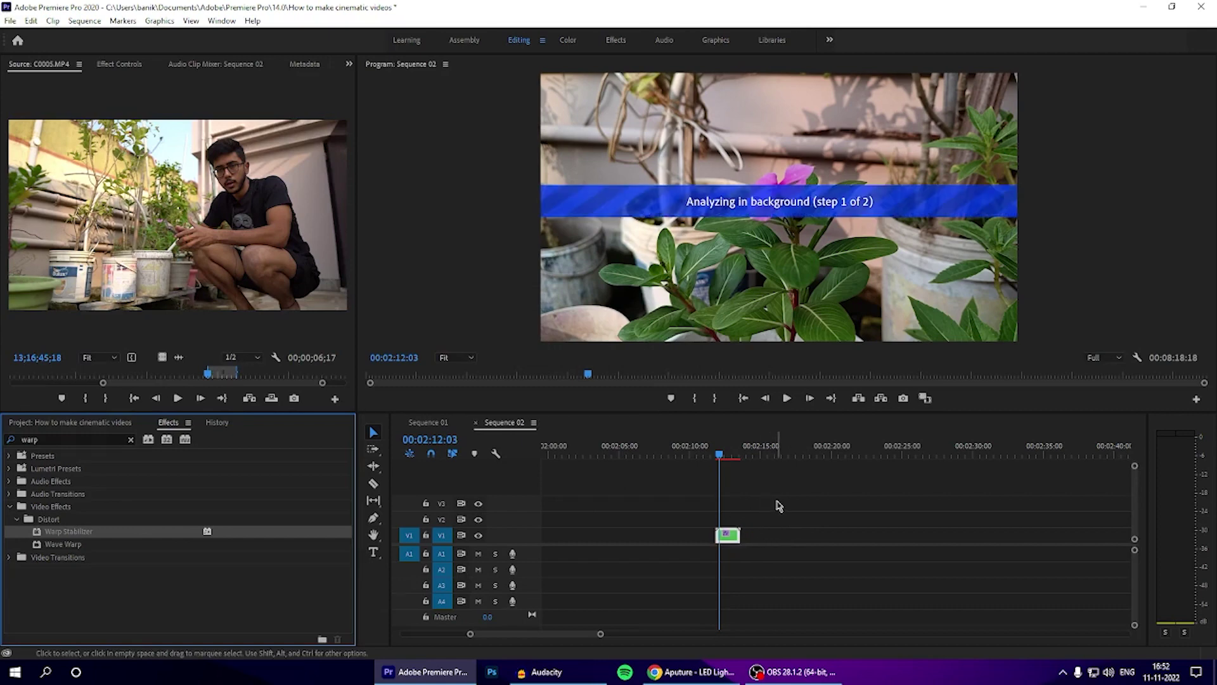
left_click_drag(722, 461, 731, 462)
left_click(787, 399)
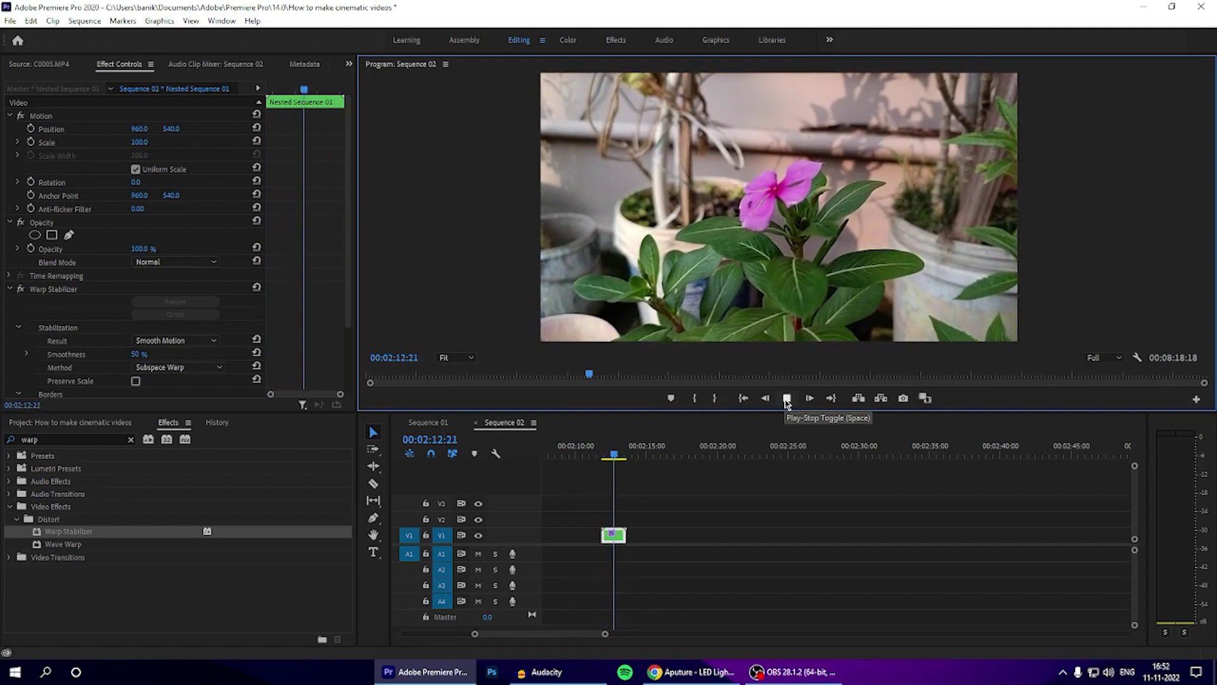
left_click(787, 399)
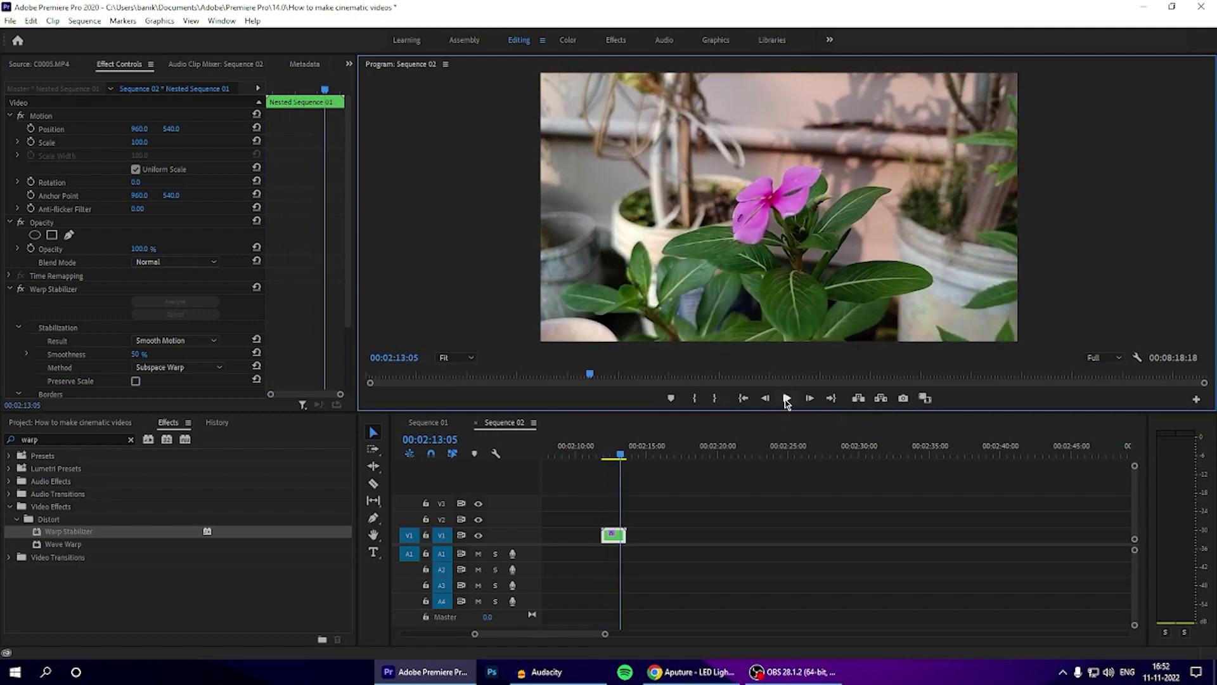
- Trim the second flower clip to a short section and place it directly after the nested clip, starting at 00:02:13:18
left_click_drag(607, 634, 674, 634)
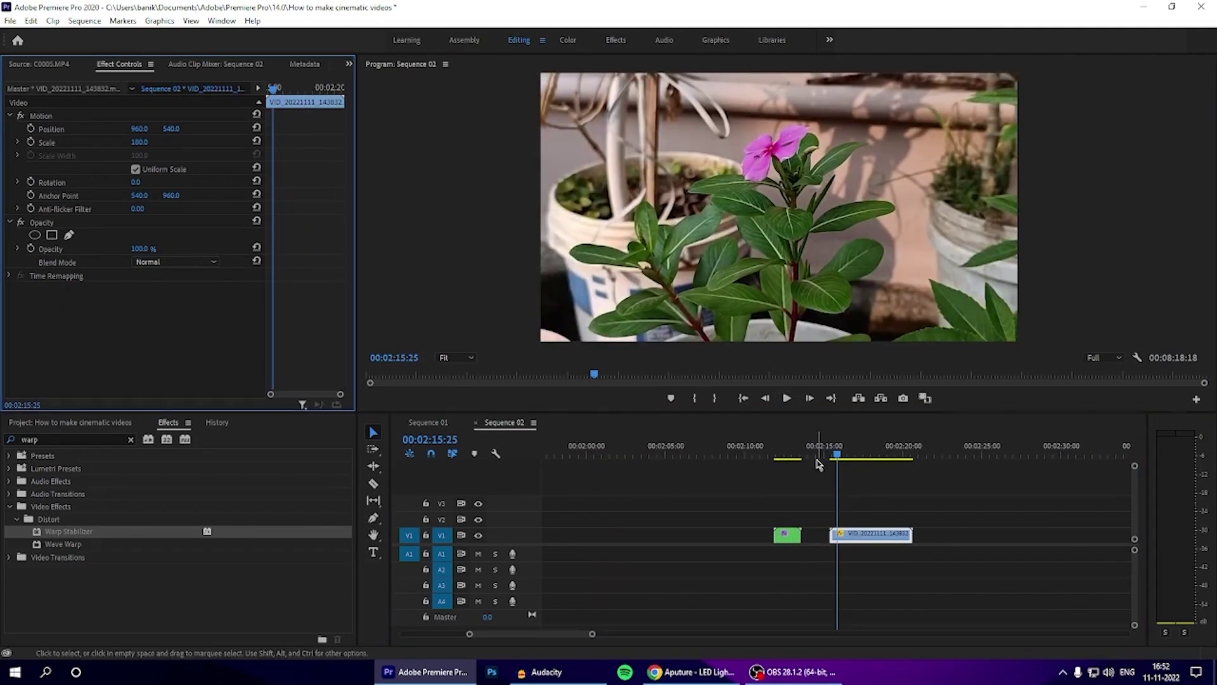
left_click(838, 452)
left_click_drag(838, 452, 851, 455)
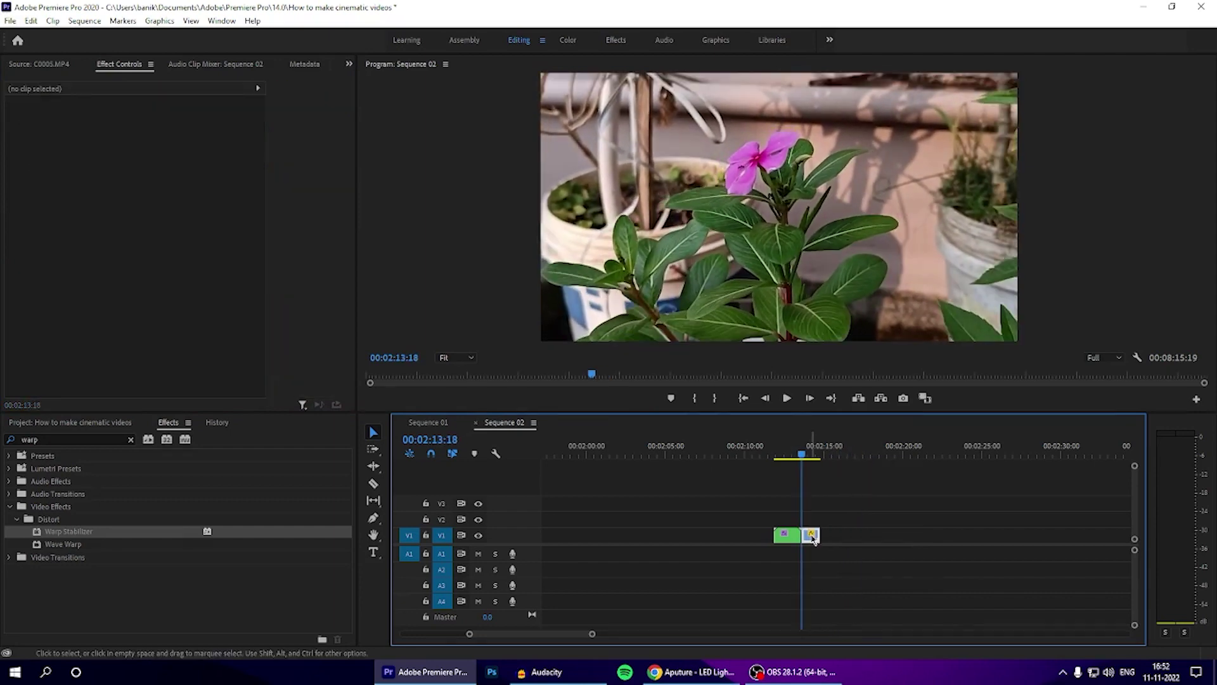
- Examine the time interpolation options, including Optical Flow, in the second flower clip's Speed/Duration settings
left_click(812, 537)
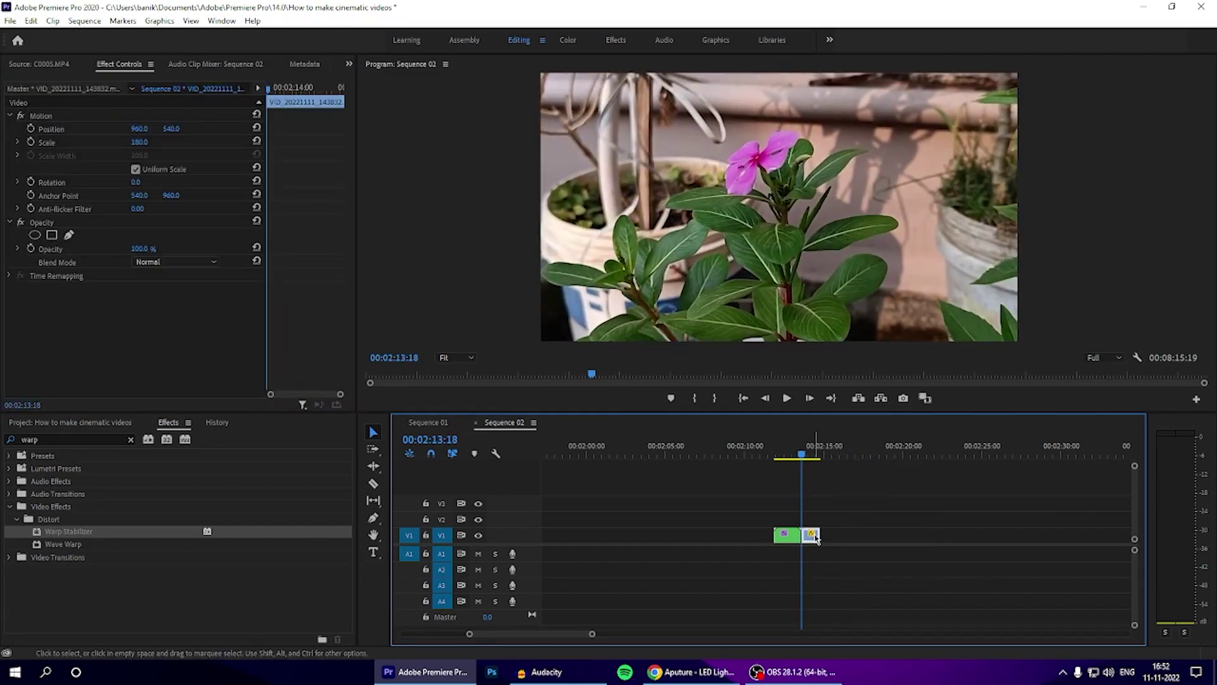
right_click(815, 539)
left_click(812, 536)
right_click(811, 536)
left_click(837, 411)
left_click(616, 381)
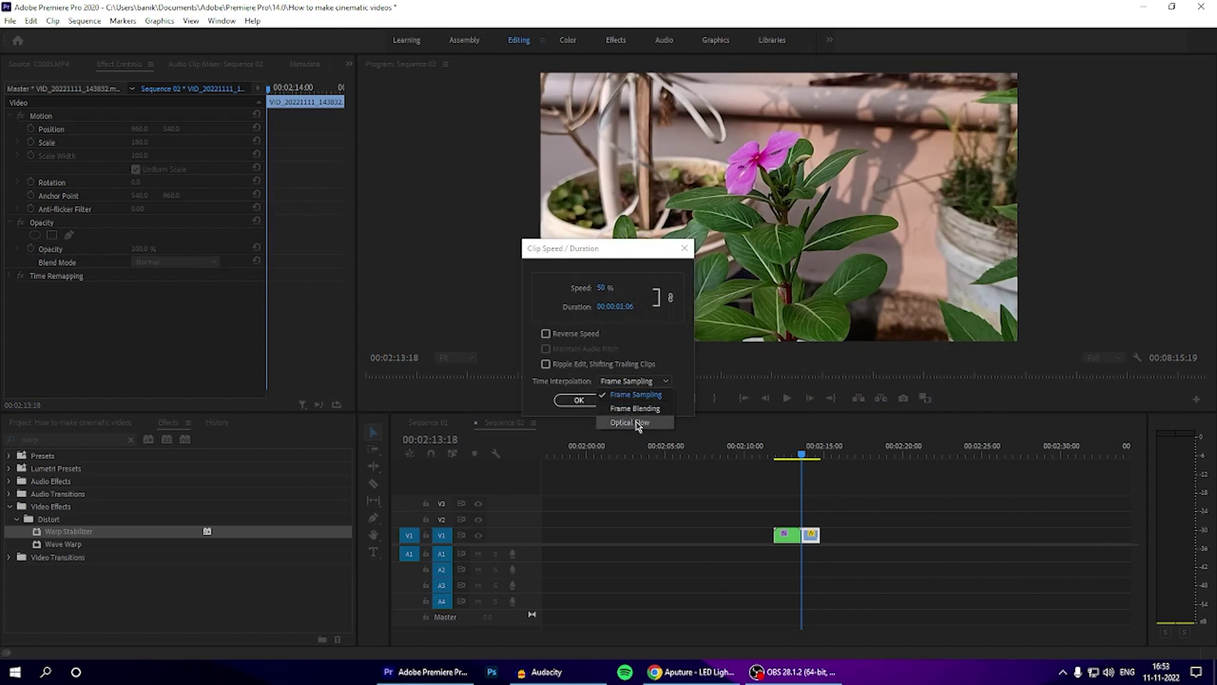
left_click(639, 354)
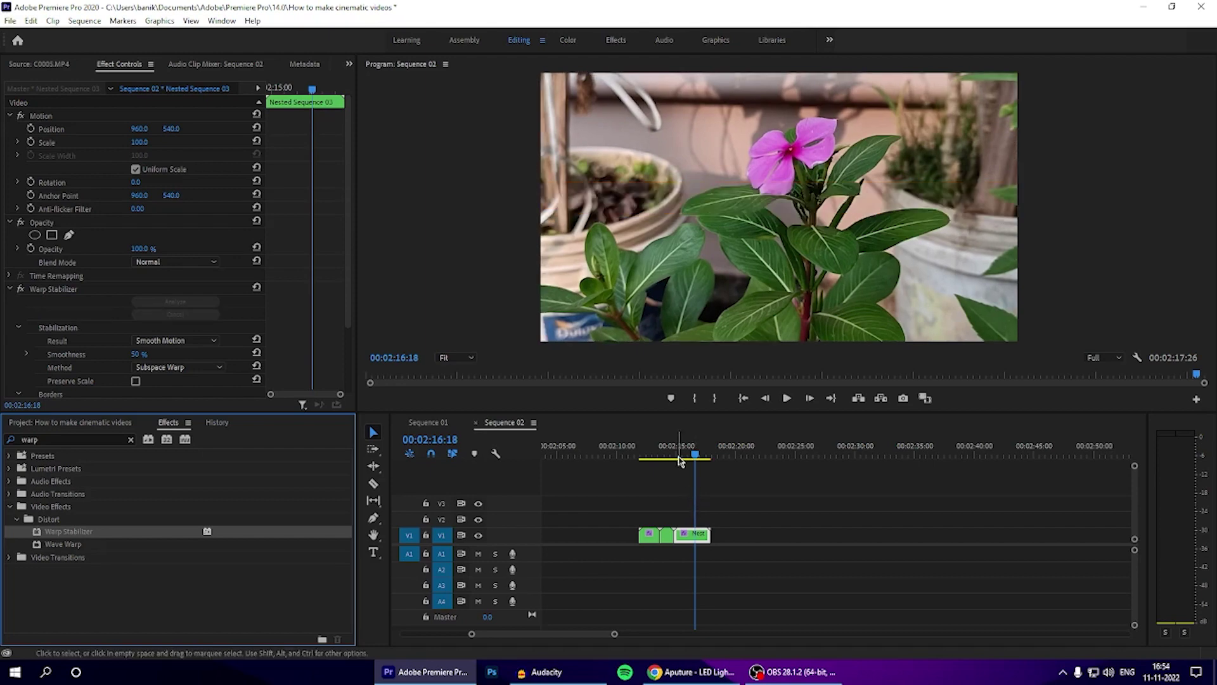
- Create an adjustment layer and place it on V2 spanning all three nested clips
left_click_drag(681, 458, 686, 458)
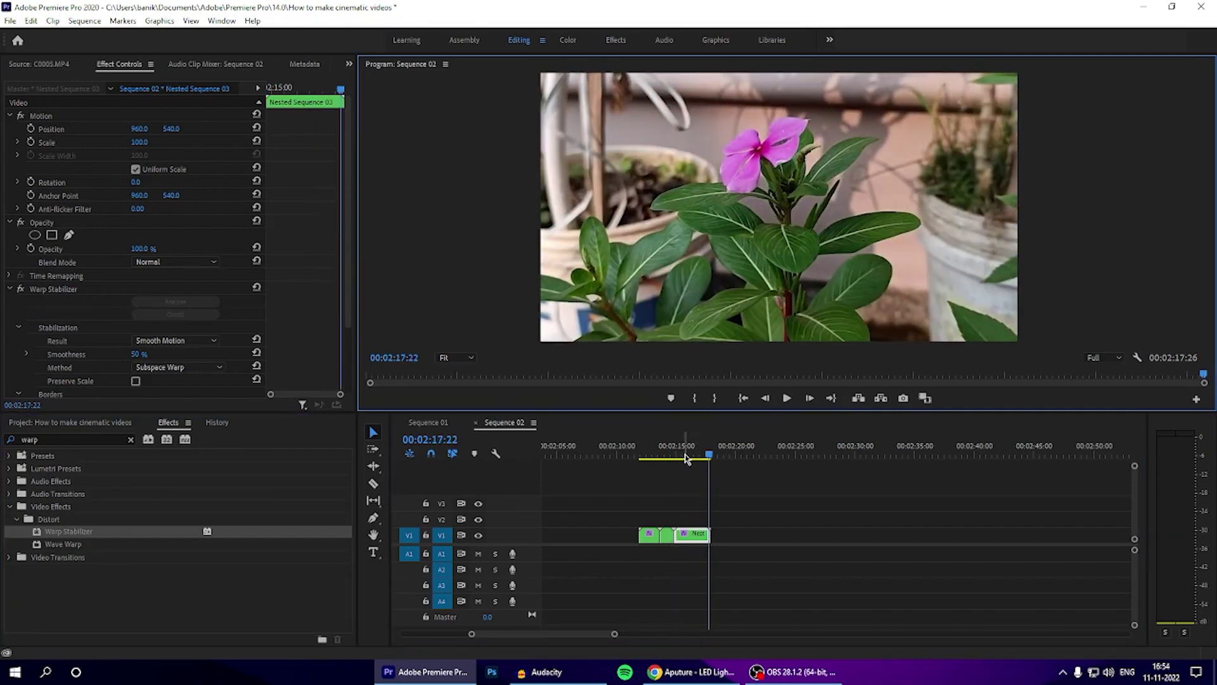
left_click(646, 457)
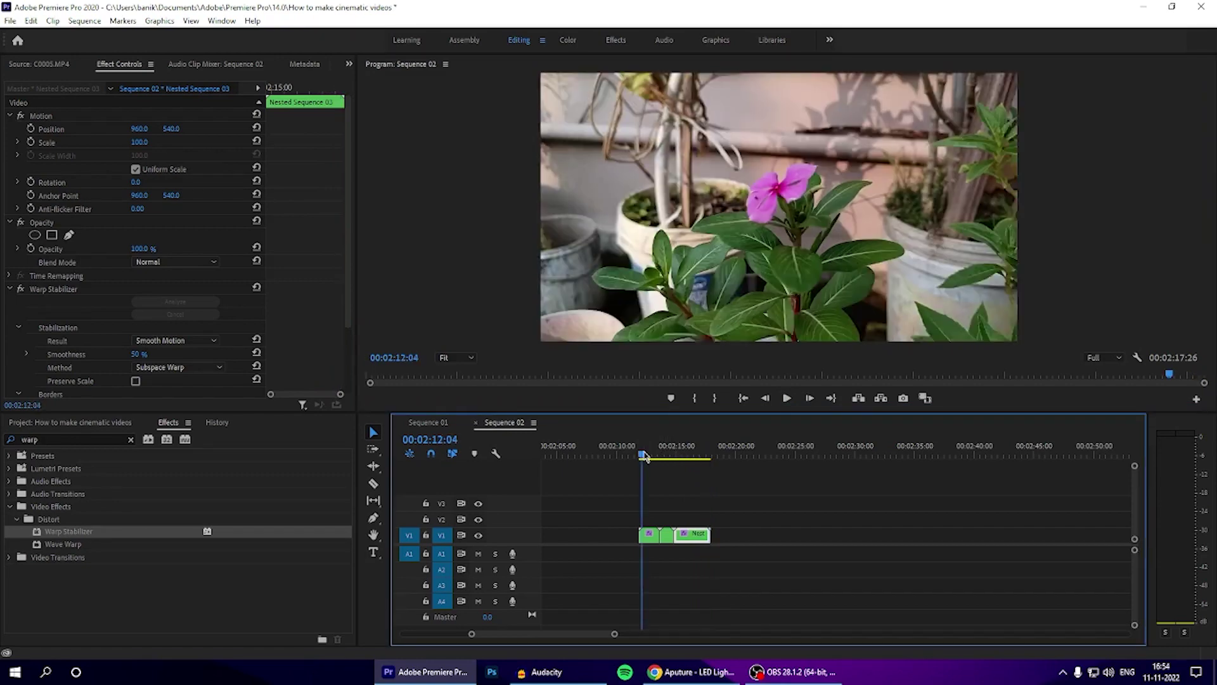
left_click_drag(653, 465, 693, 458)
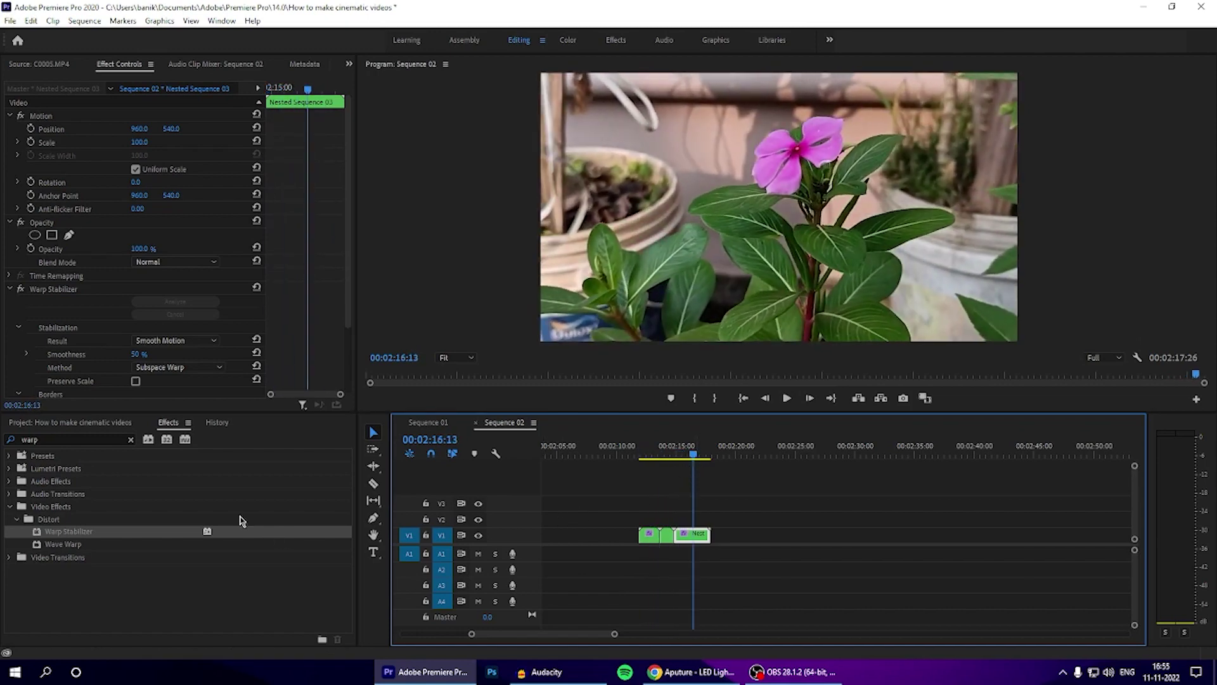
left_click(102, 424)
left_click(319, 631)
left_click(355, 523)
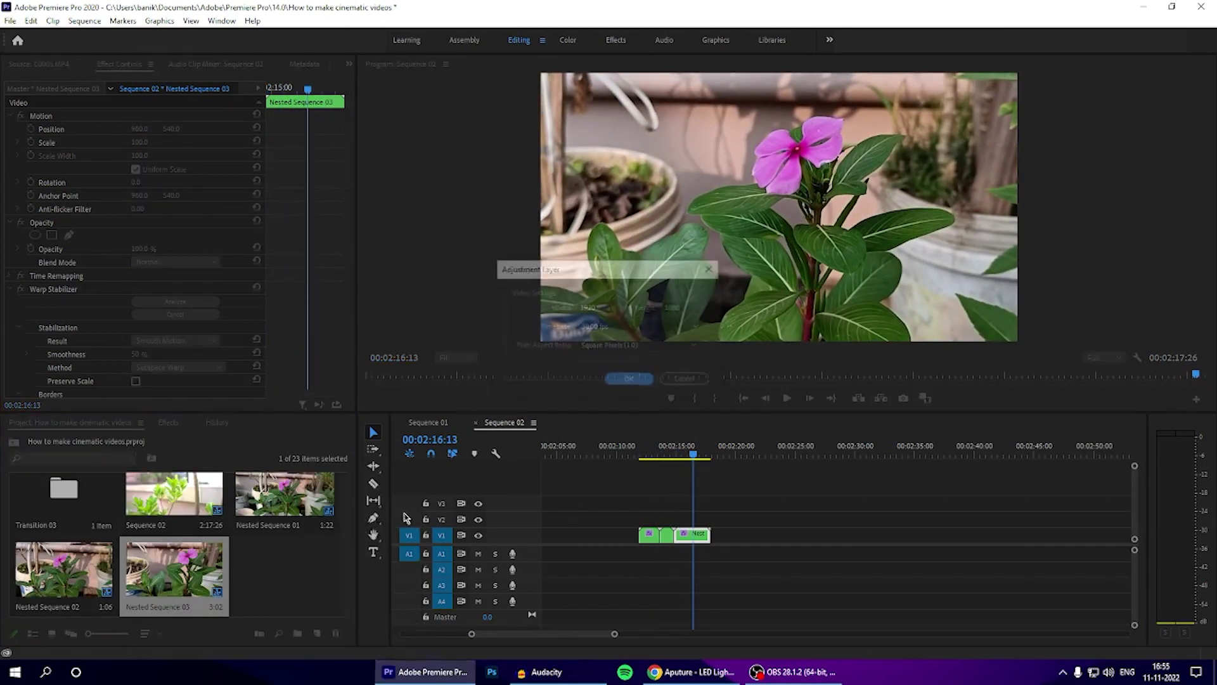
left_click(627, 382)
left_click_drag(262, 590, 710, 516)
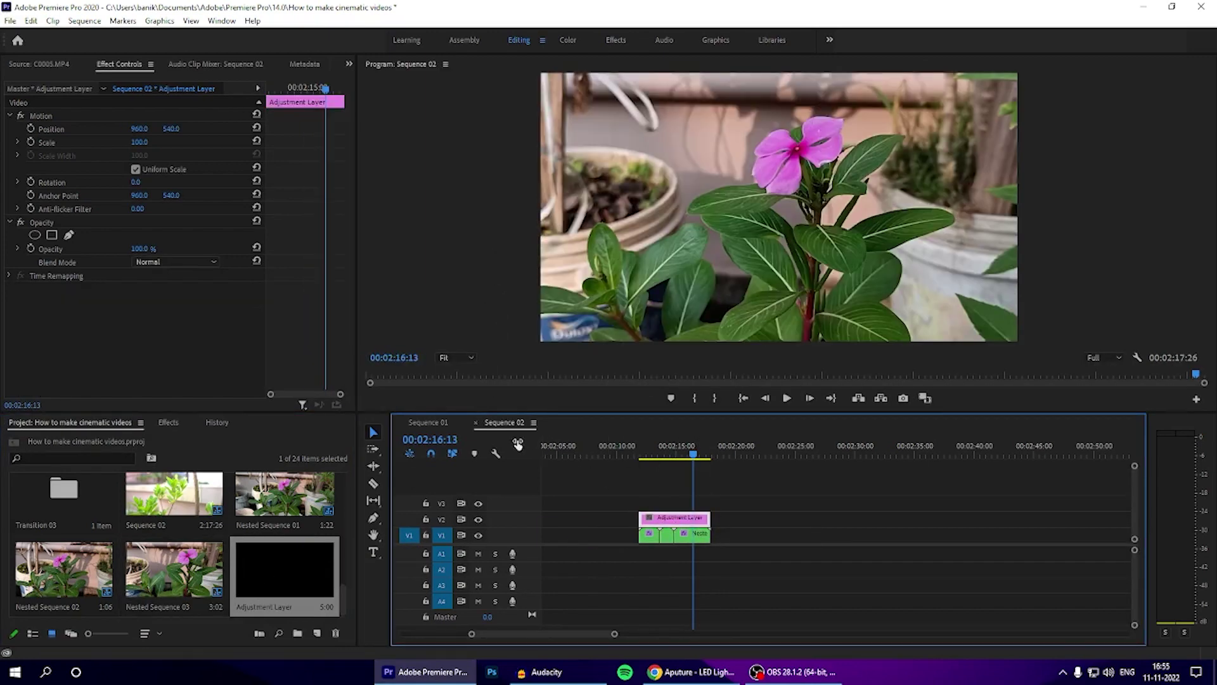
- In the adjustment layer's basic colour correction, set contrast to 17.4 and highlights to -6.9, and raise the saturation slightly
left_click(168, 423)
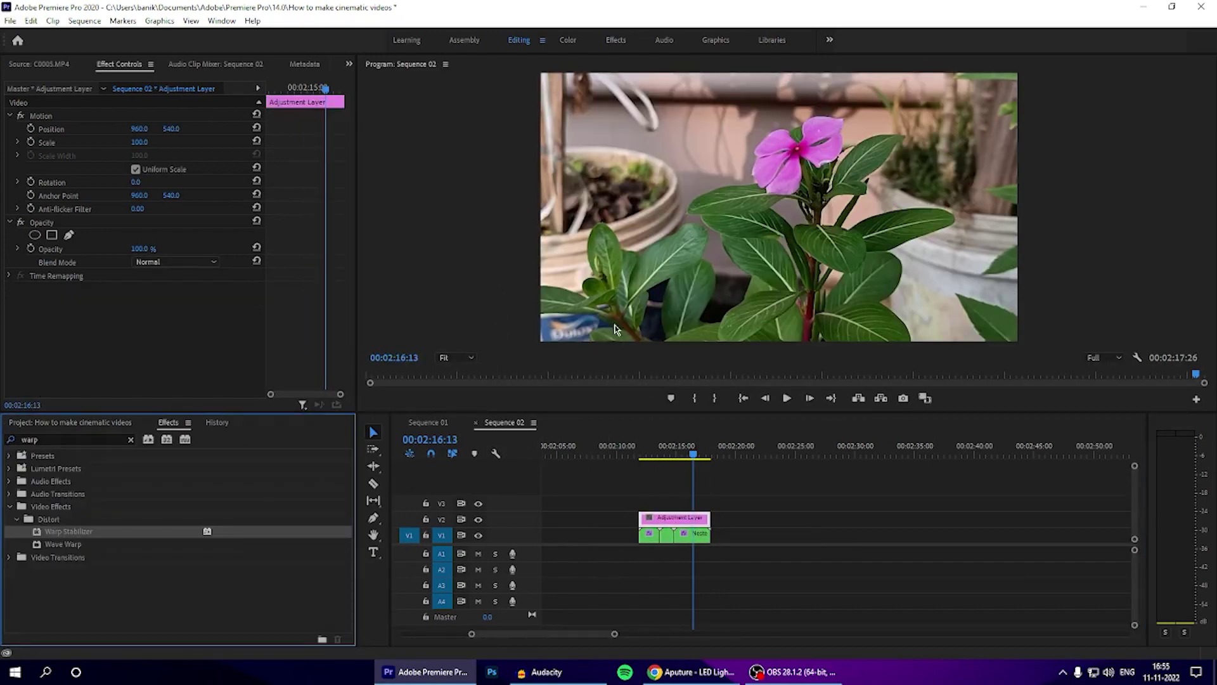
left_click(570, 41)
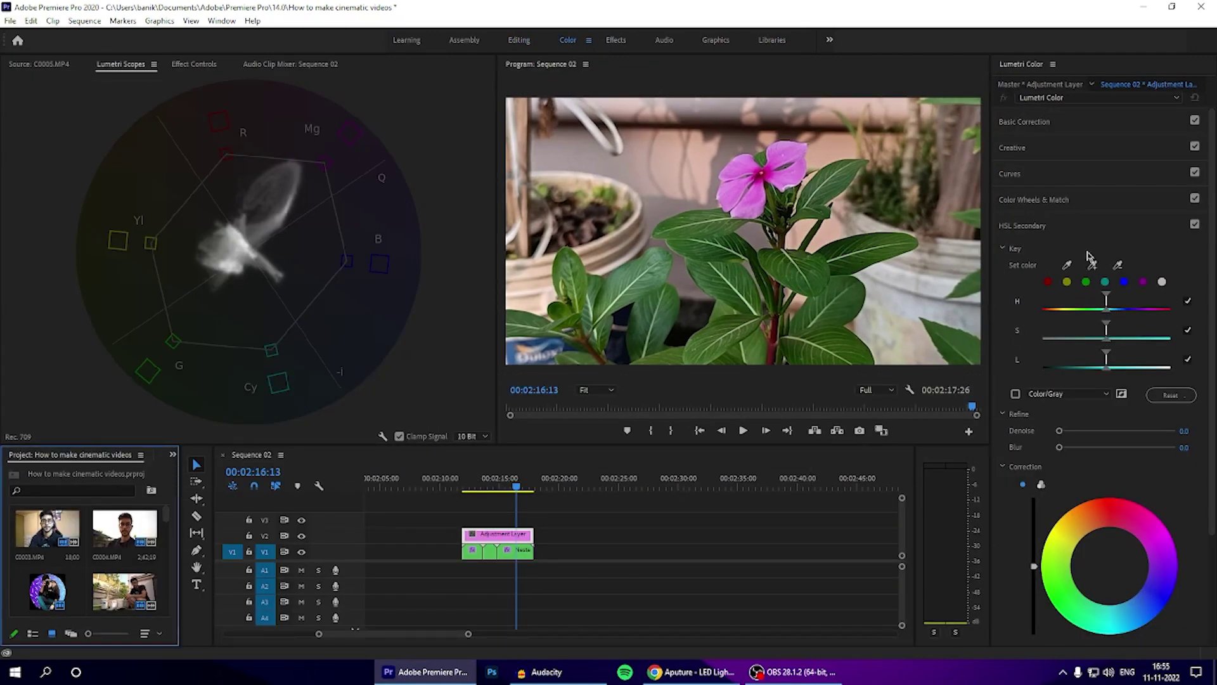
left_click(1037, 123)
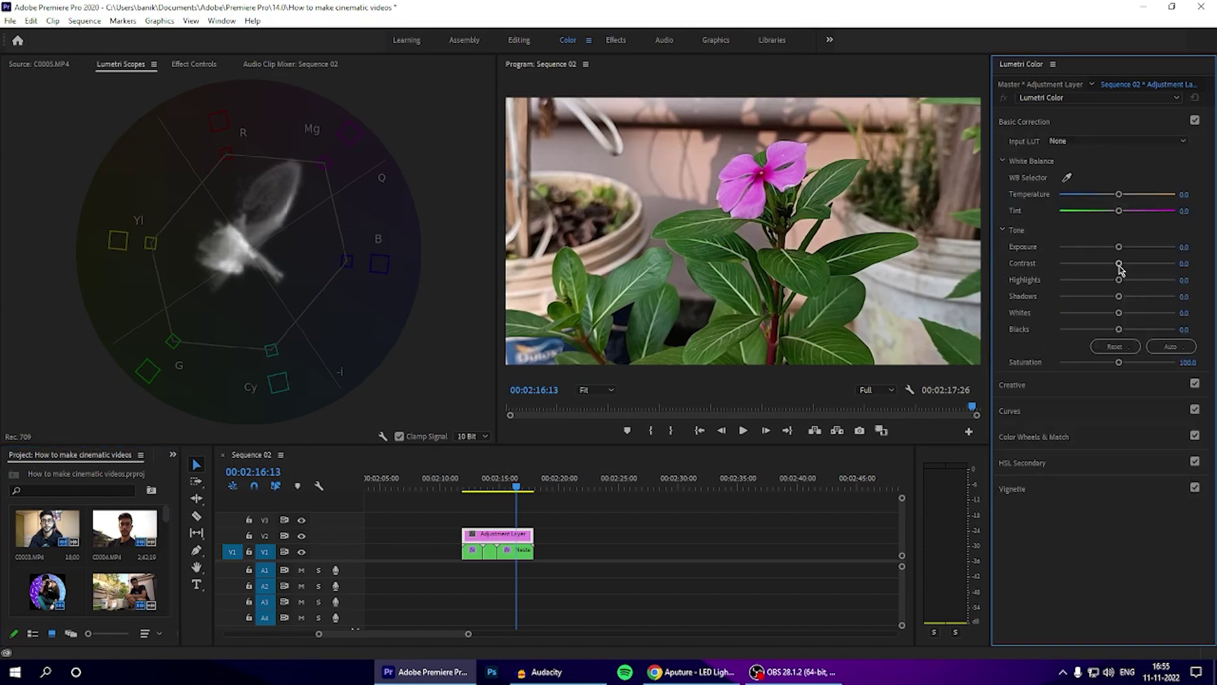
left_click_drag(1119, 265, 1114, 281)
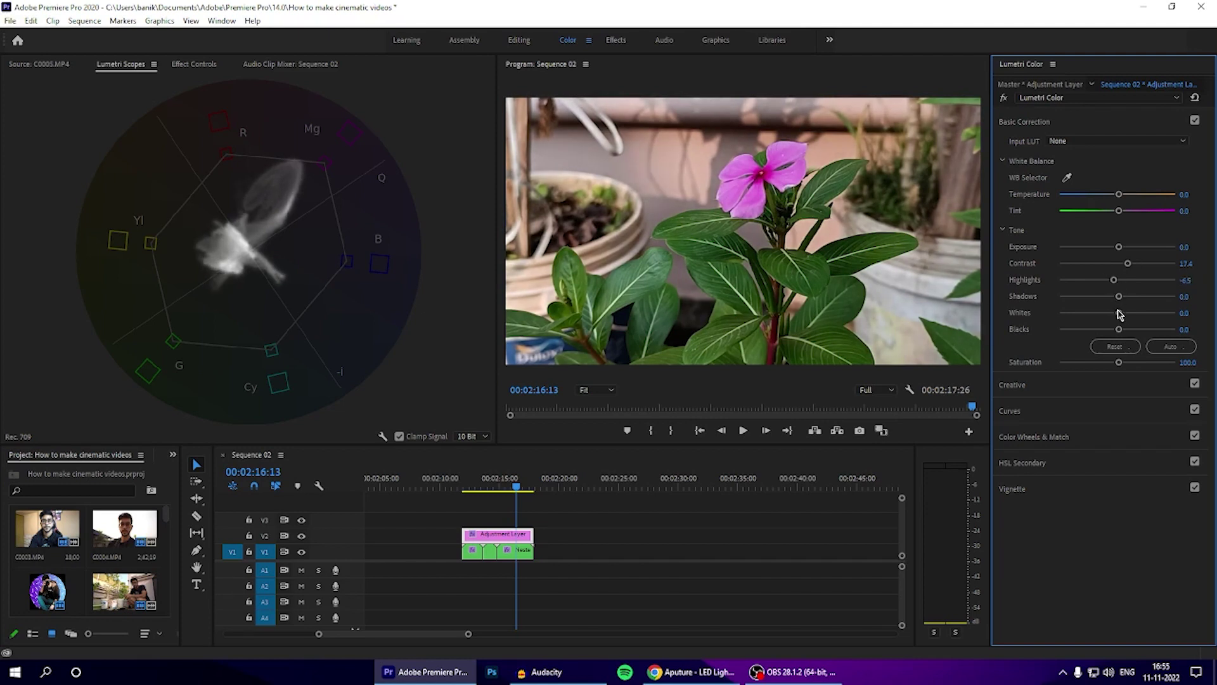
left_click_drag(1119, 362, 1133, 363)
- Key the leaves' green in HSL Secondary, widening the hue range and adjusting the correction's brightness
left_click(1033, 462)
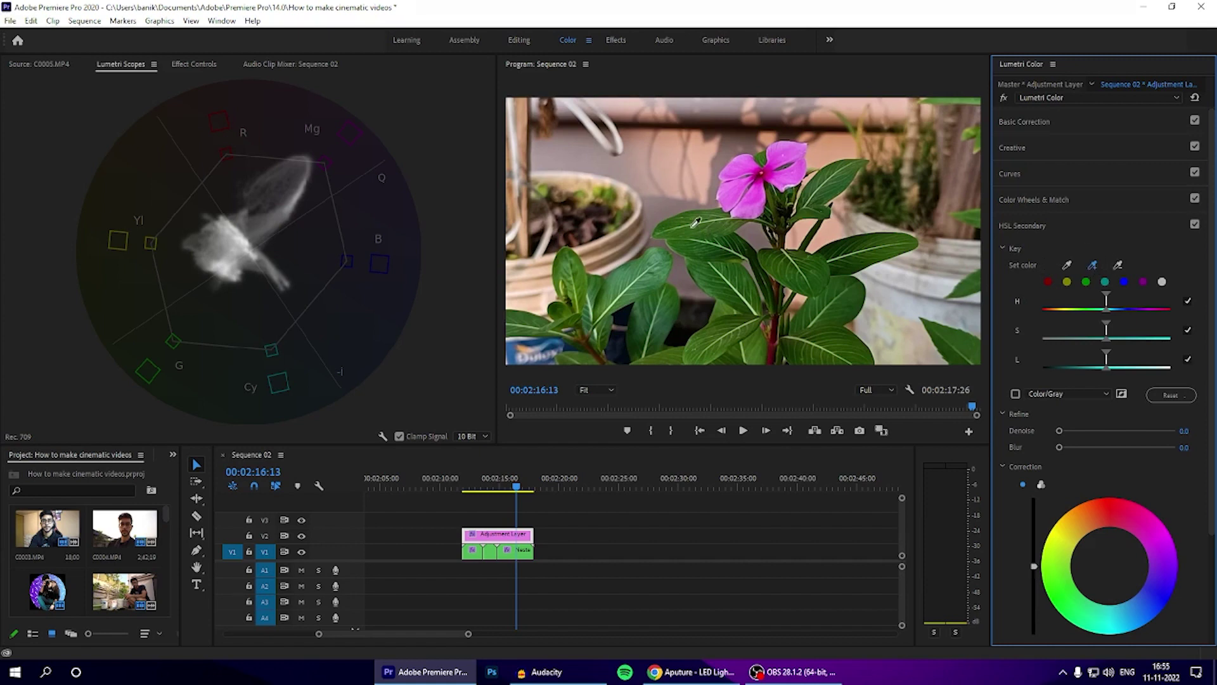
left_click(696, 222)
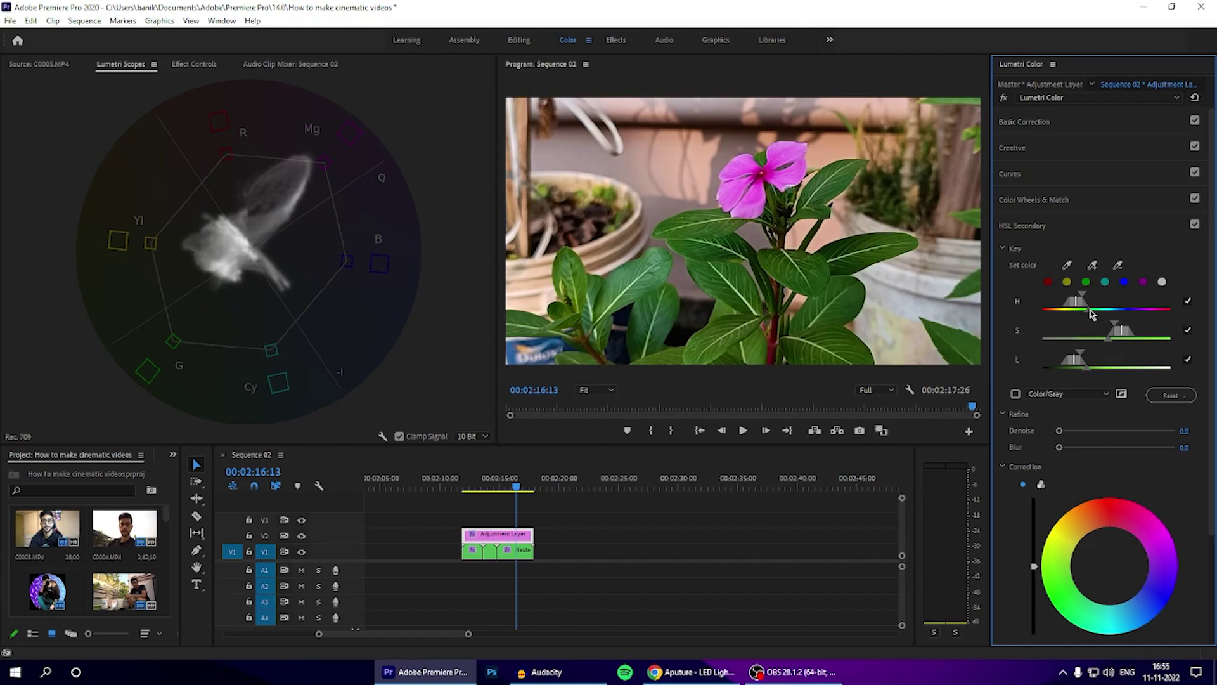
left_click_drag(1090, 310, 1119, 310)
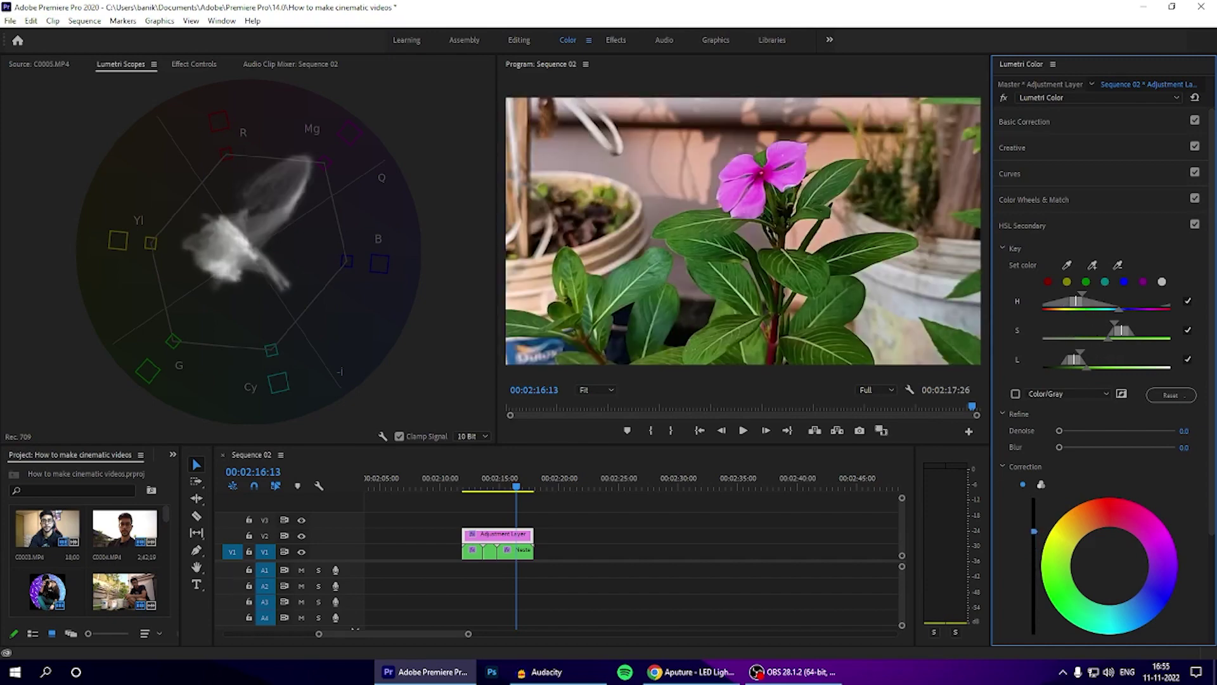
left_click_drag(1034, 540, 1035, 572)
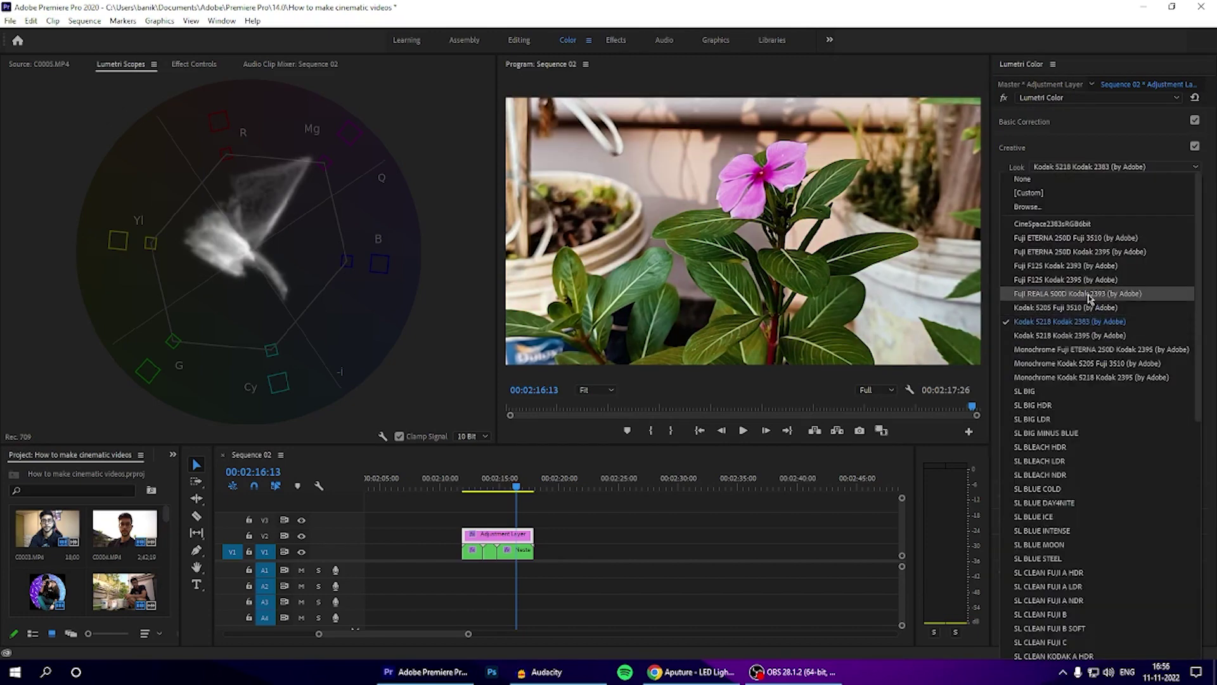
- Try the CineSpace2383sRGB6bit creative look, and apply Kodak 5218 Kodak 2383 (by Adobe) instead at 72.7 intensity
left_click(1072, 223)
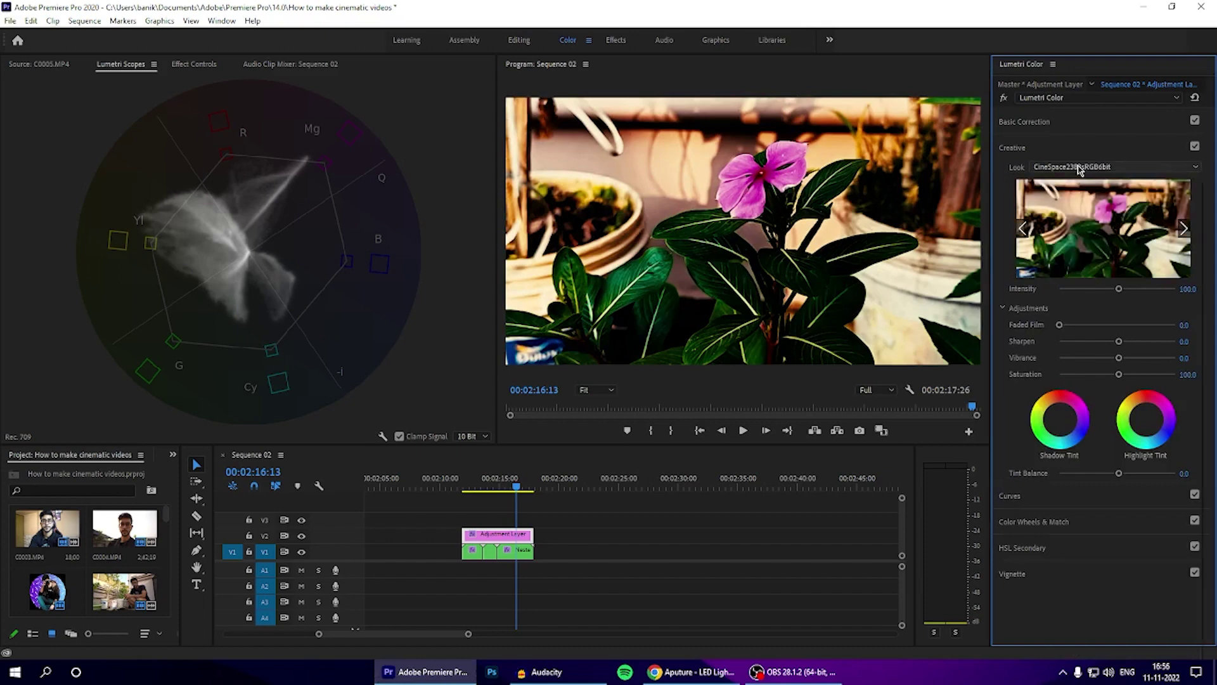
left_click(1080, 169)
scroll(1084, 342, "down", 10)
scroll(1082, 342, "up", 10)
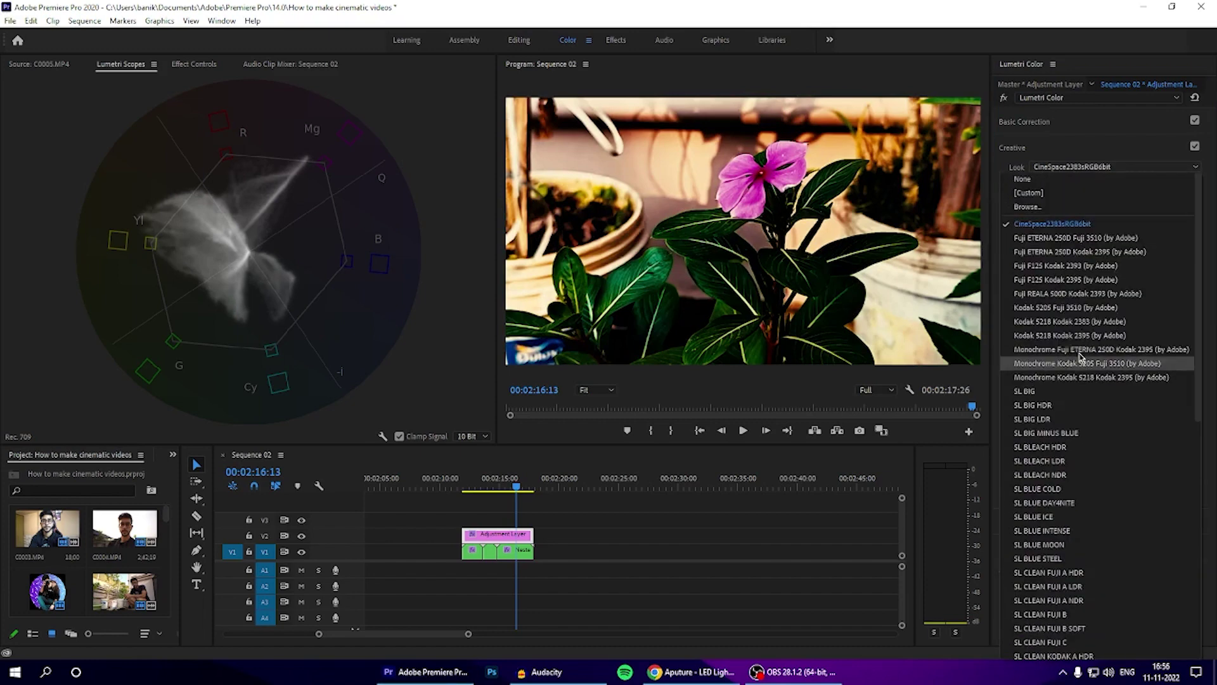
left_click(1081, 322)
left_click_drag(1118, 292, 1103, 291)
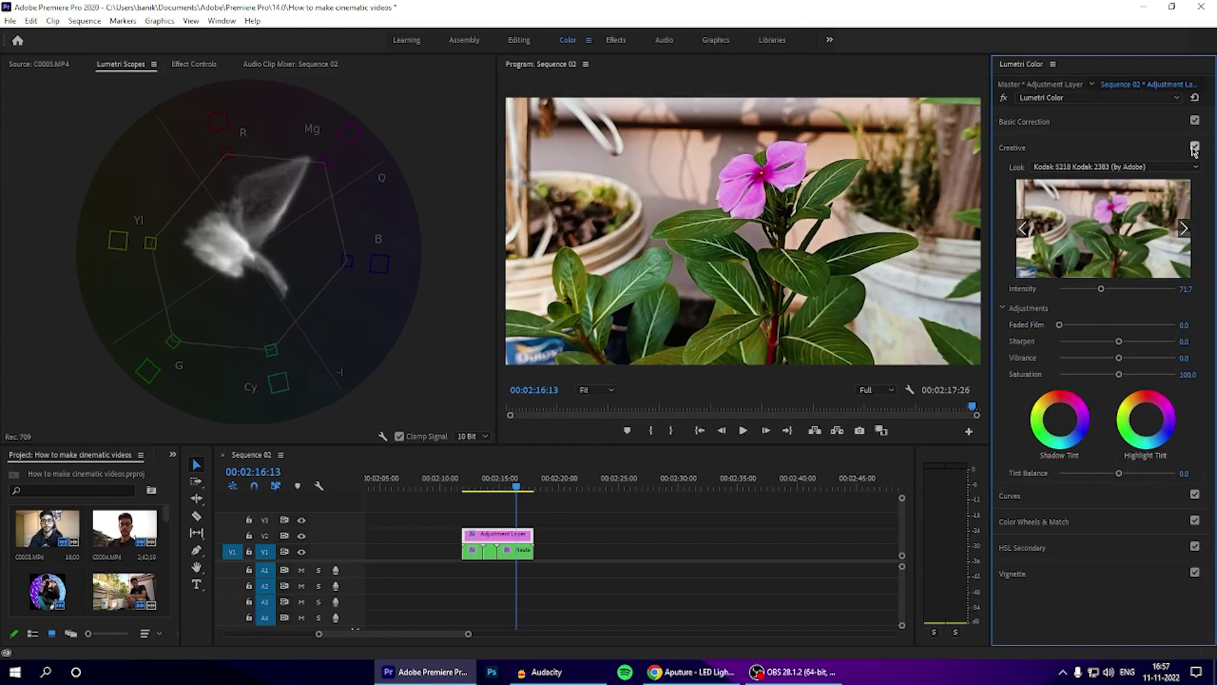
- Compare the flower shot with and without the Creative correction and play back the graded clips
left_click(1195, 147)
left_click(1195, 146)
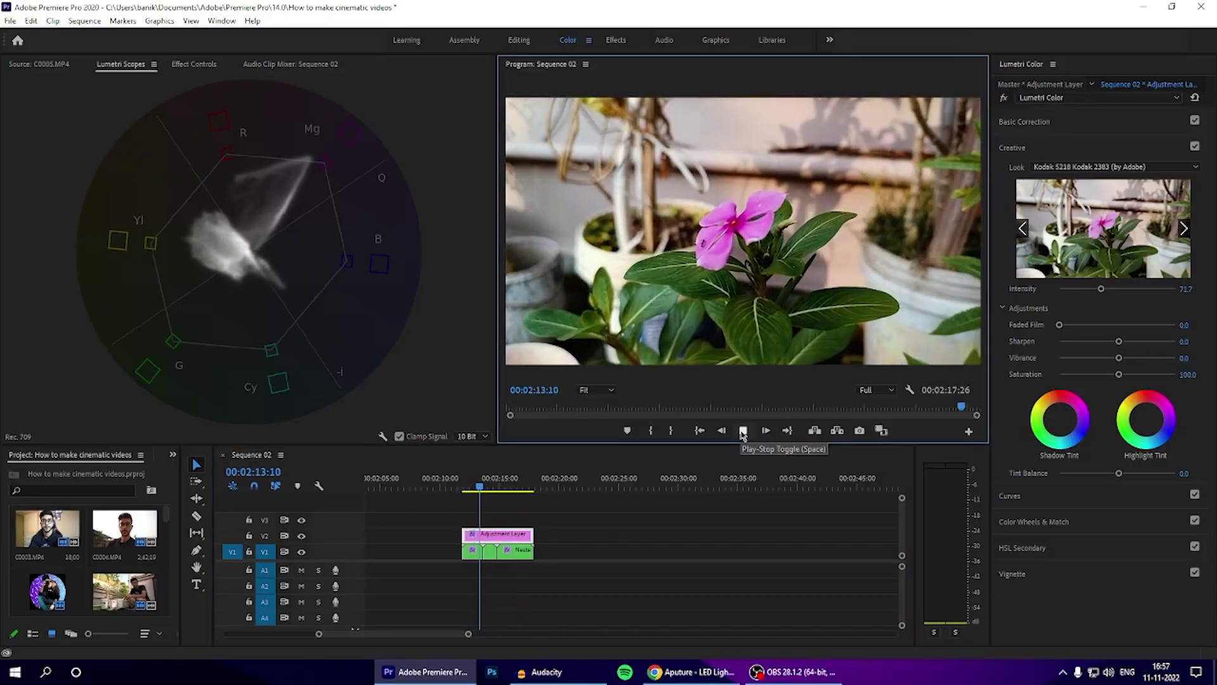
left_click(743, 433)
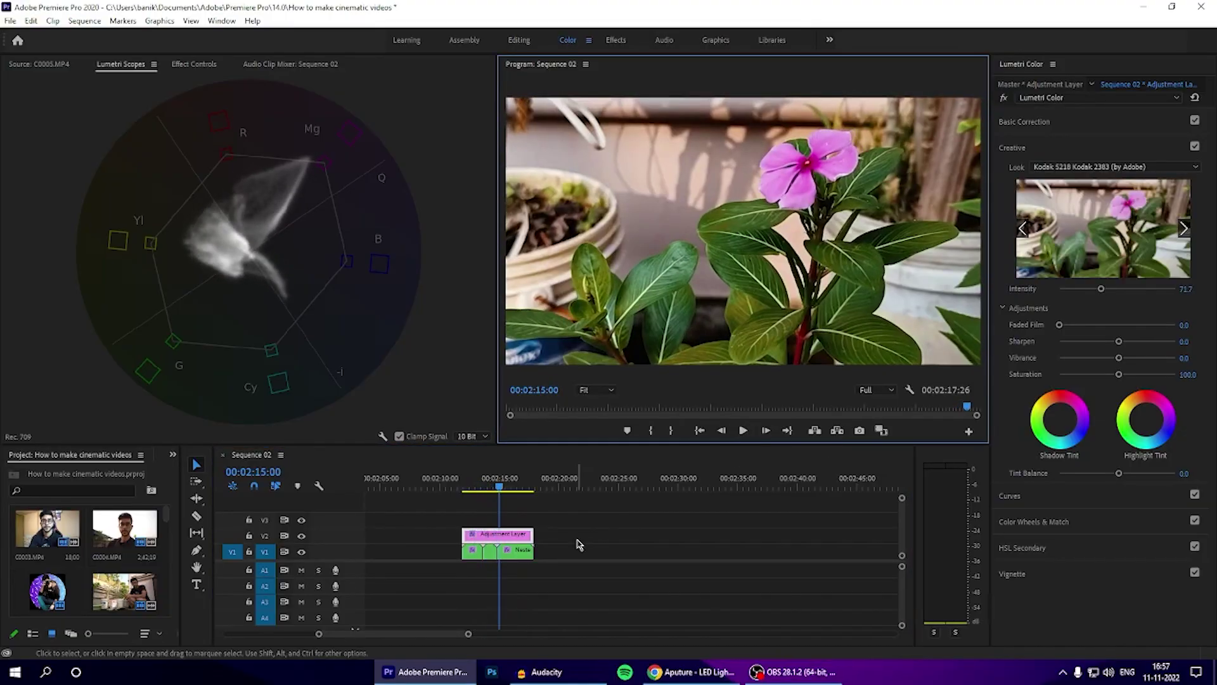
scroll(578, 544, "up", 15)
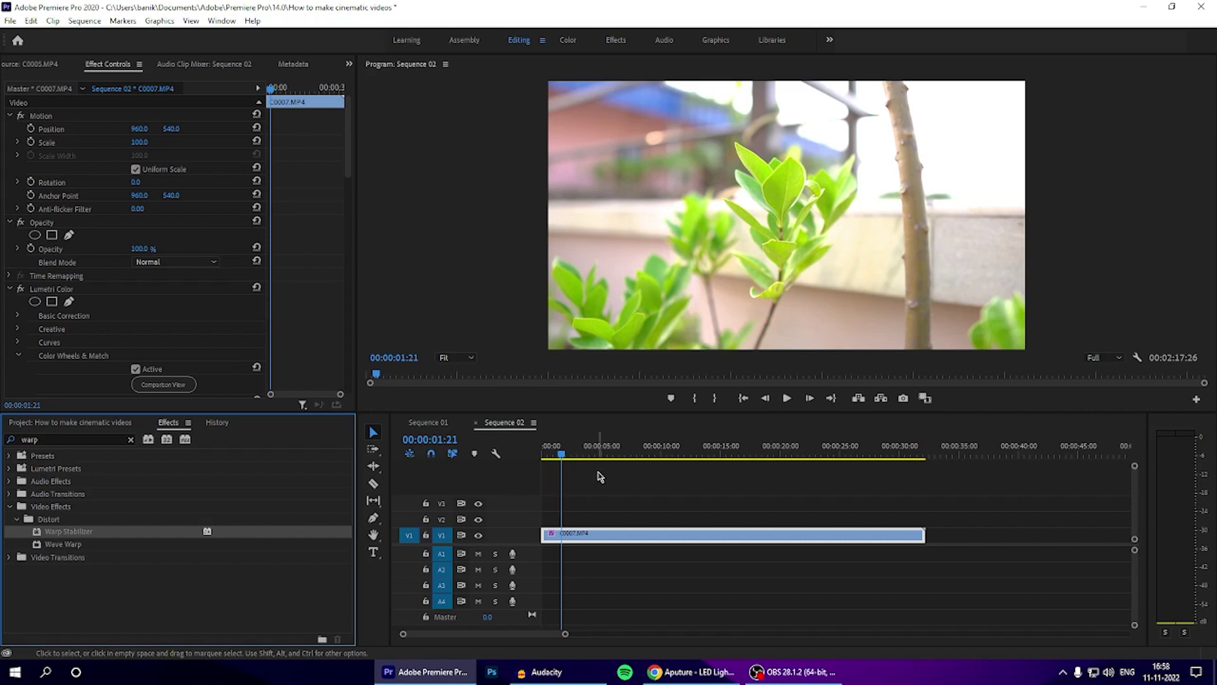
- Cut the C0007.MP4 clip on V1 at about one second and at 00:00:02:07, and delete the opening segment
left_click_drag(565, 633, 489, 634)
left_click_drag(599, 455, 584, 455)
left_click(374, 483)
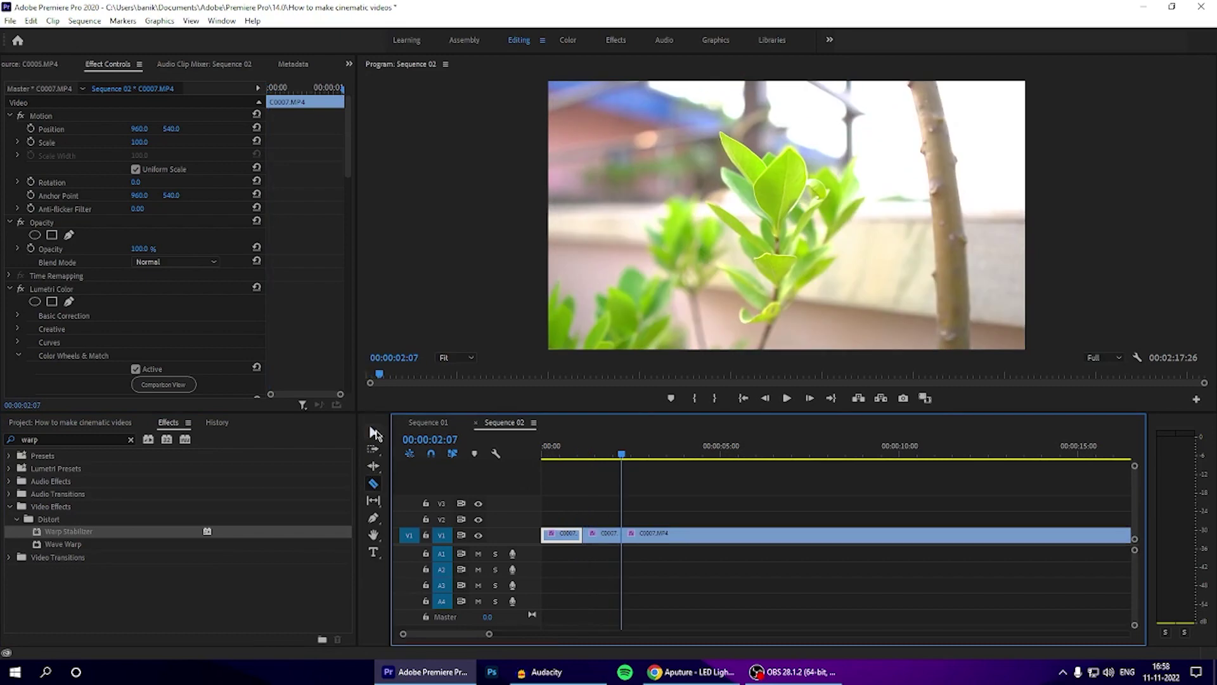
left_click(372, 432)
left_click(561, 537)
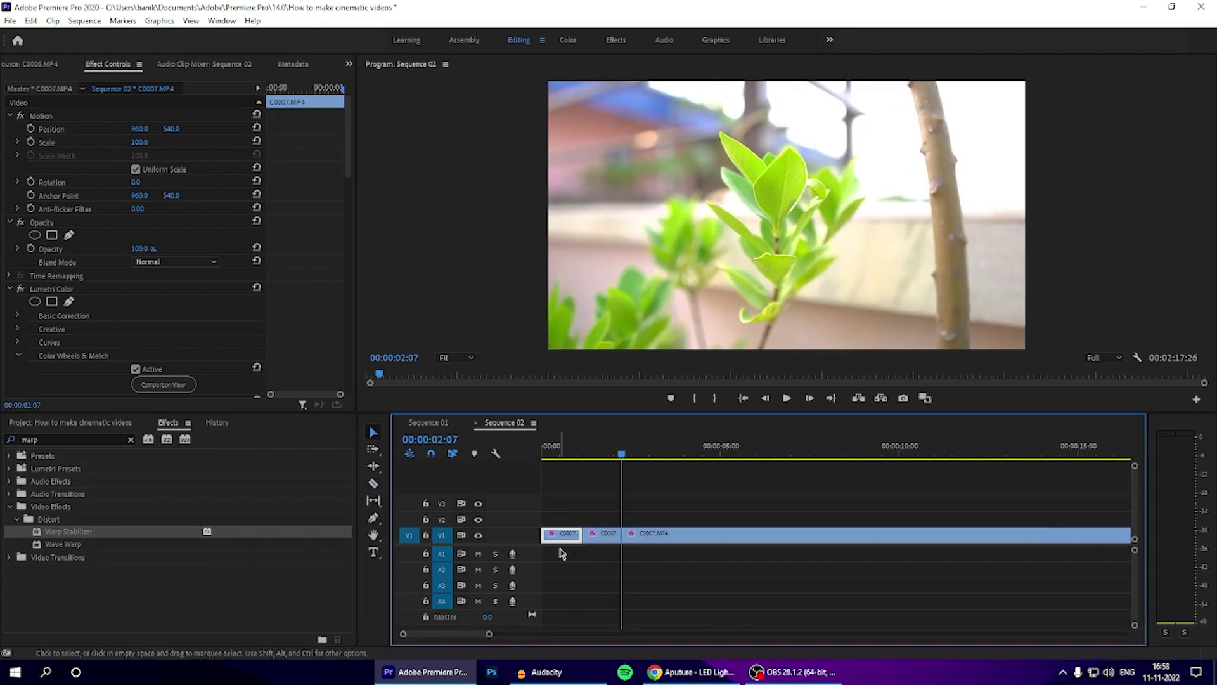
key("Delete")
key("backslash")
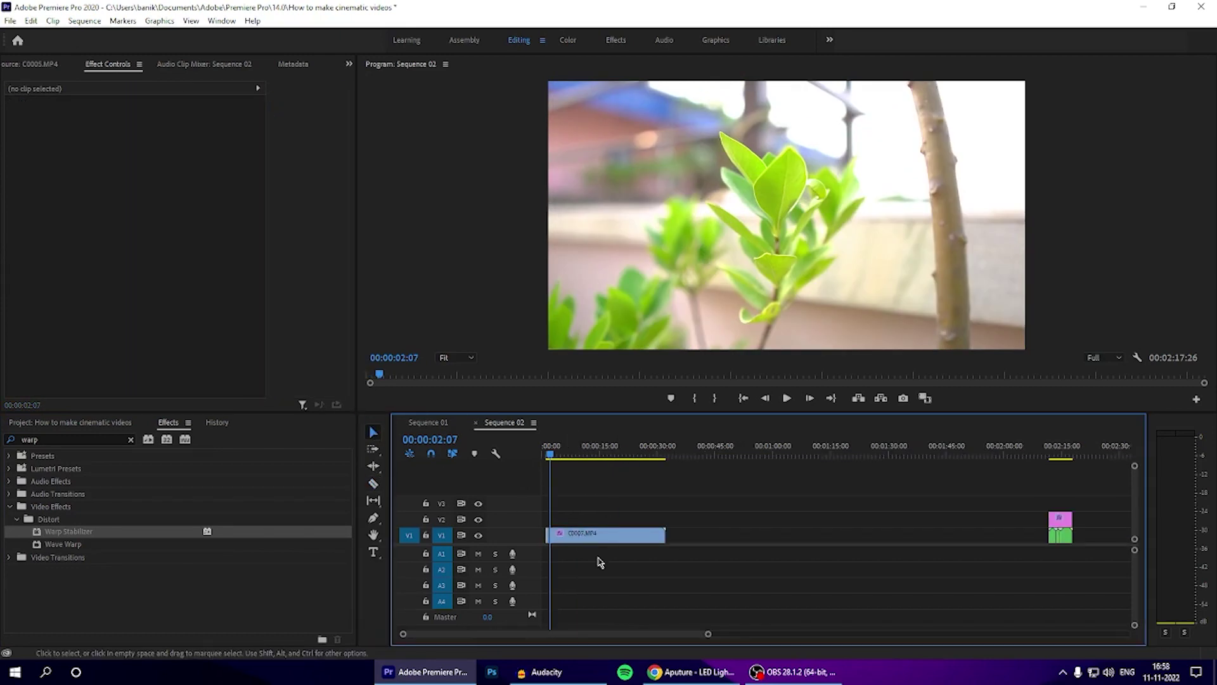
key("backslash")
- Check the frame rate in the properties of the short C0007.MP4 segment
right_click(620, 535)
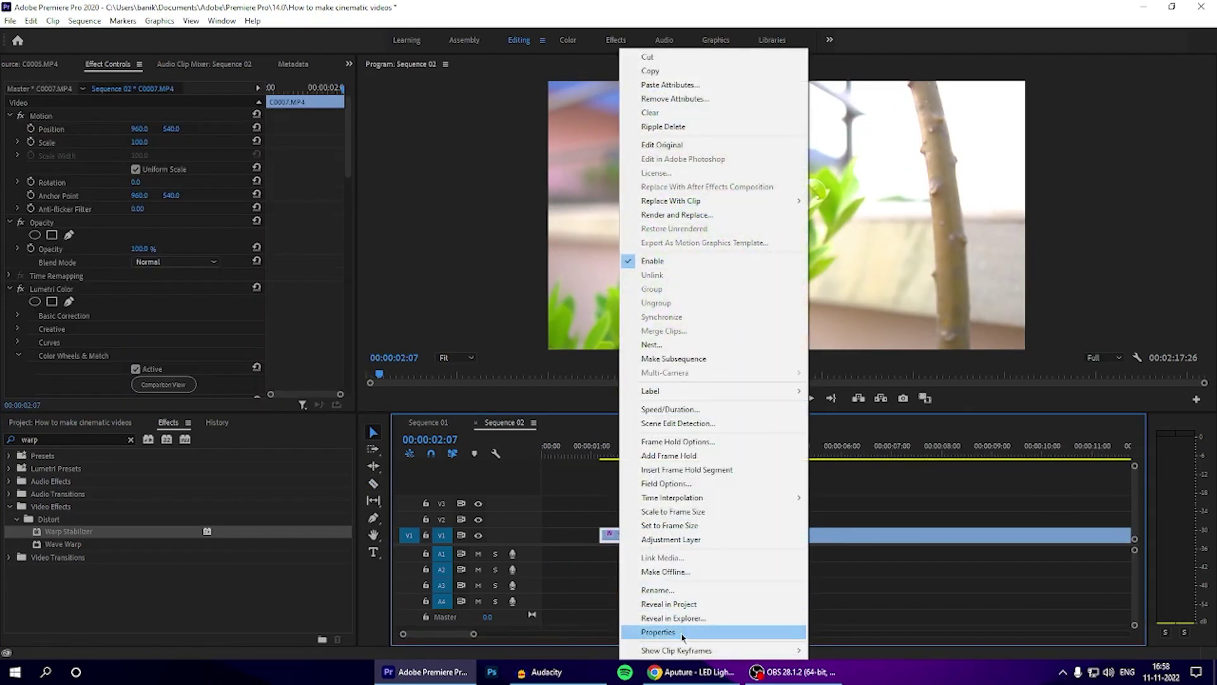
left_click(658, 632)
left_click_drag(126, 154, 145, 154)
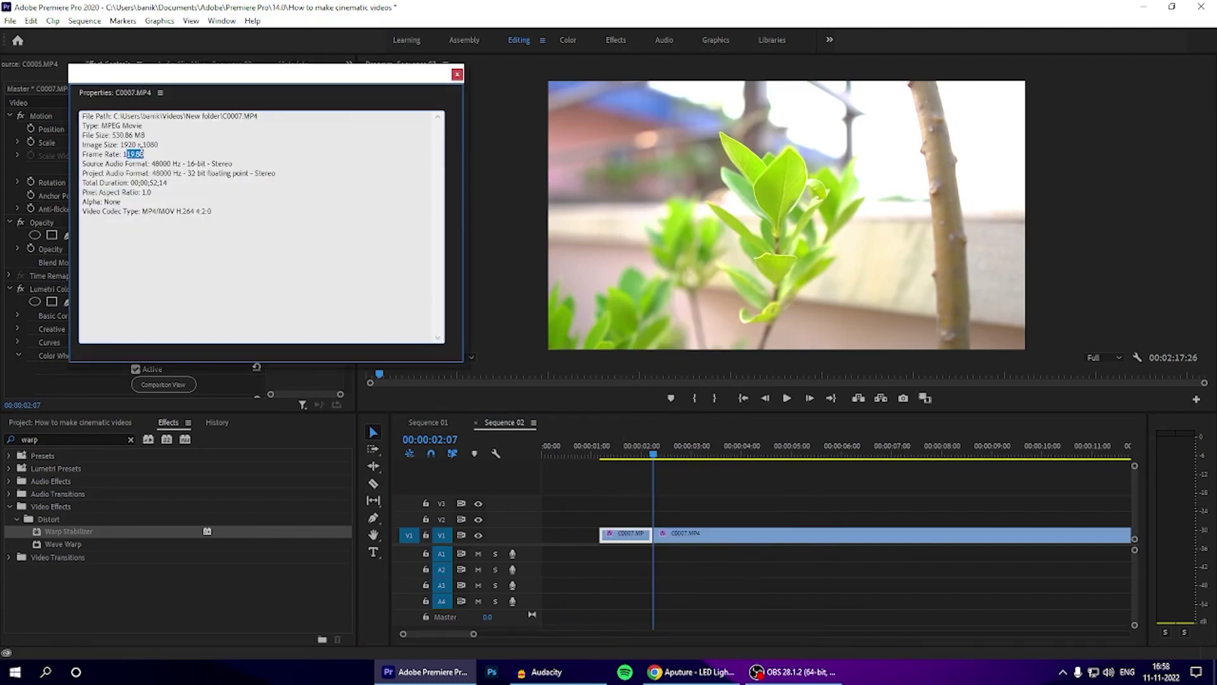
left_click(457, 74)
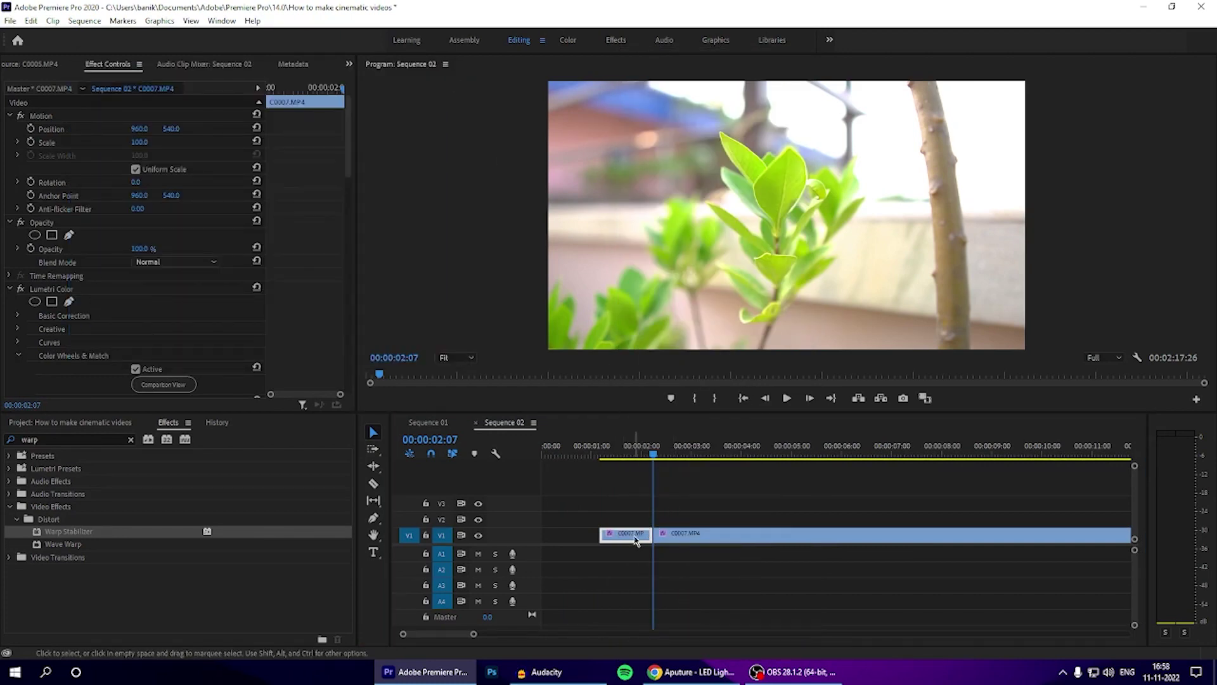
- Move the short segment to the sequence start and cut the remaining C0007.MP4 footage down to three more separate short clips
left_click_drag(626, 535, 561, 544)
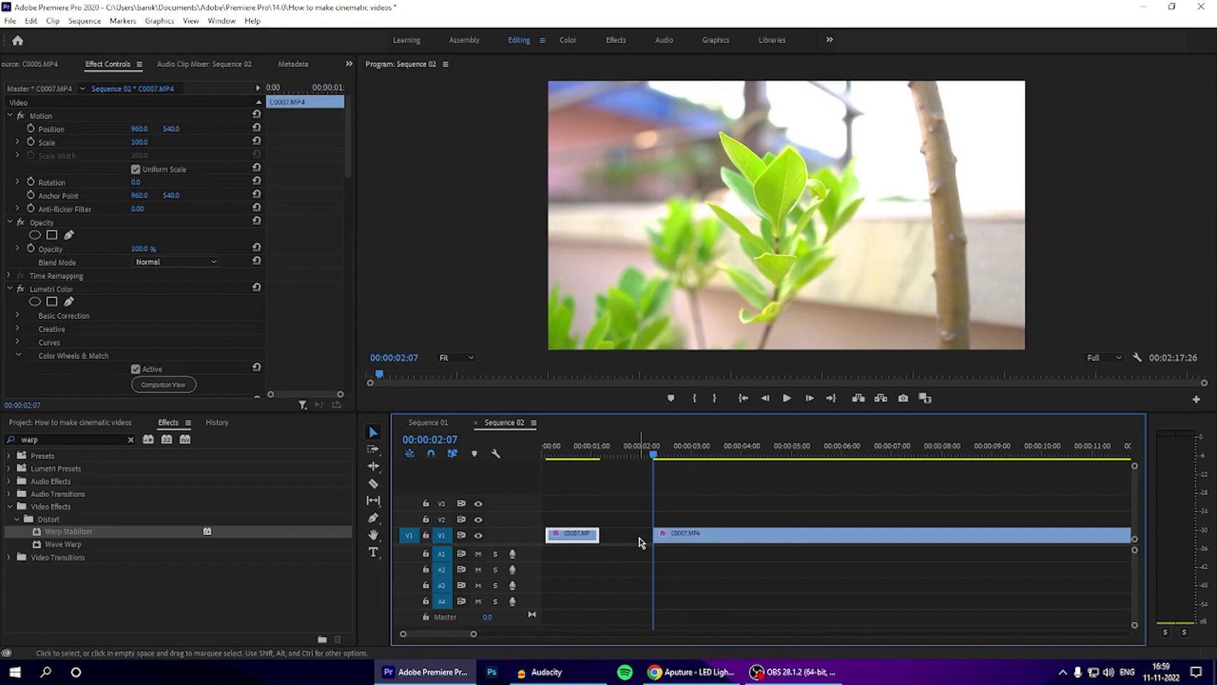
left_click_drag(660, 455, 720, 454)
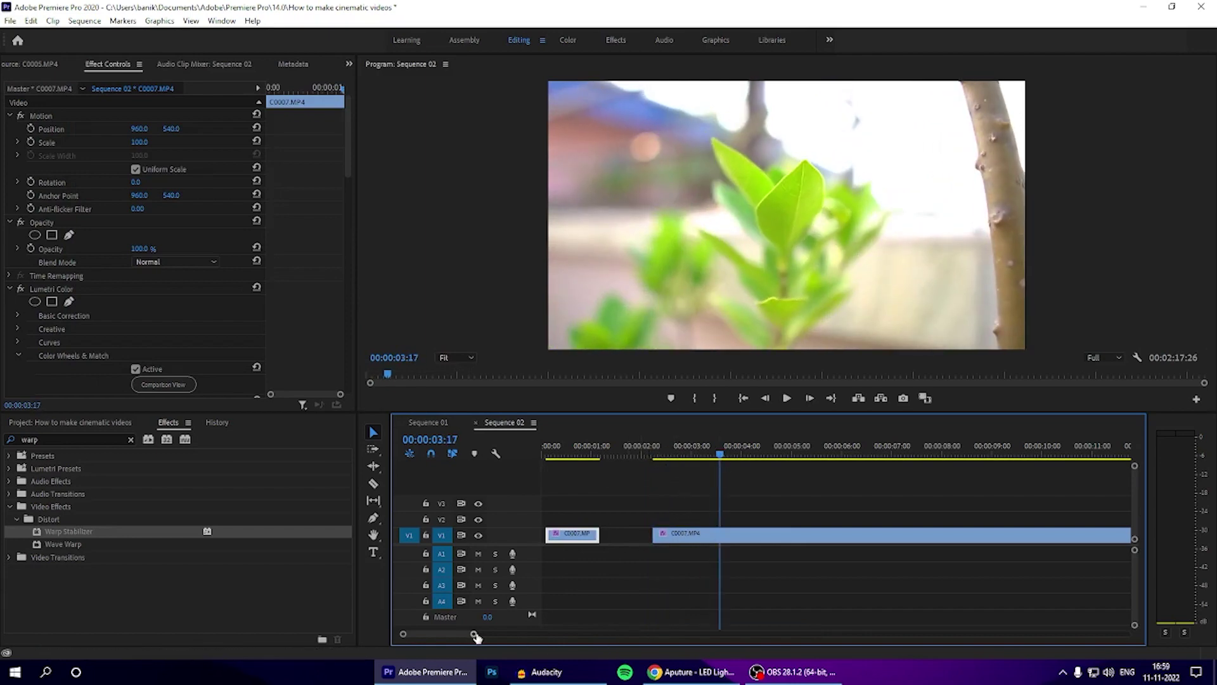
left_click_drag(474, 634, 525, 634)
left_click_drag(612, 454, 820, 454)
left_click_drag(588, 535, 821, 533)
key("c")
left_click(859, 536)
left_click_drag(820, 454, 971, 455)
left_click(832, 536)
left_click(817, 535)
left_click(999, 536)
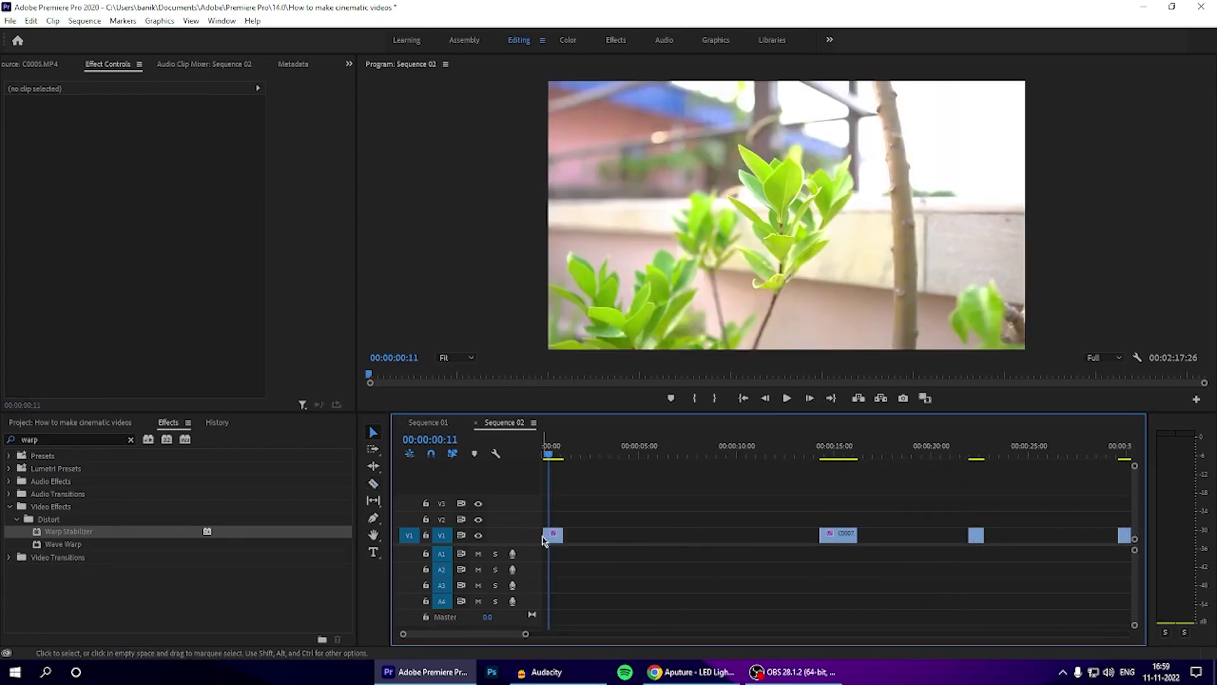
- Set the first C0007.MP4 clip's speed to 25% and play it back
key("ctrl+r")
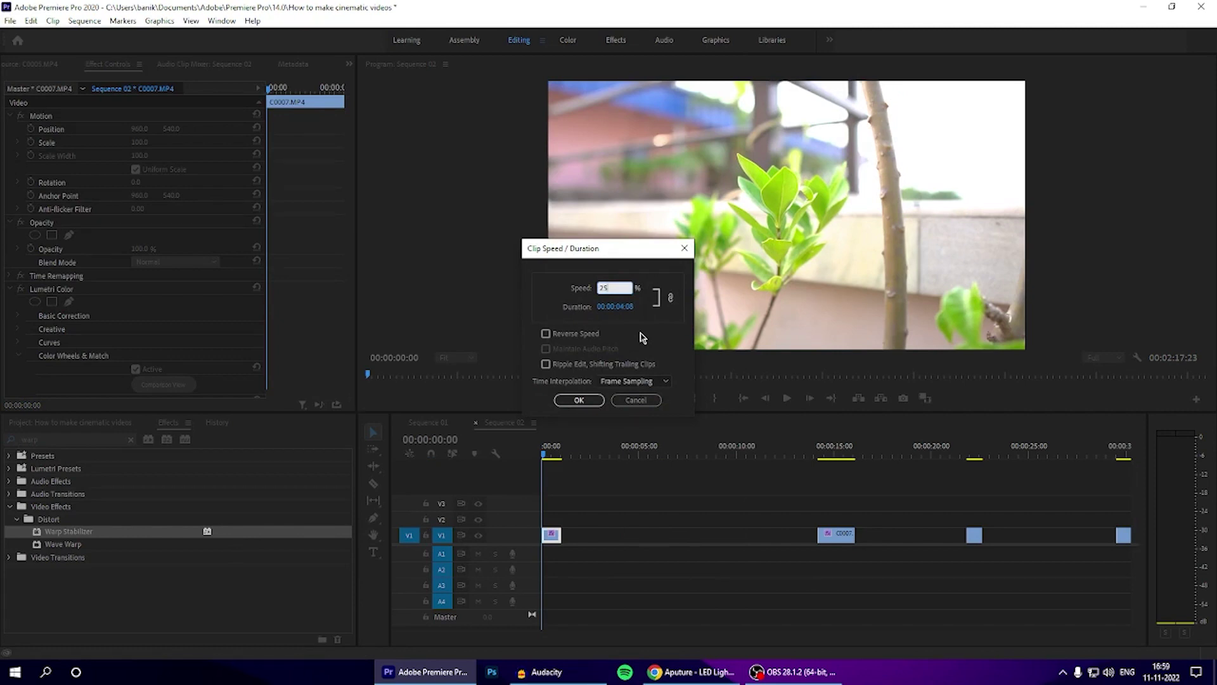
key("Return")
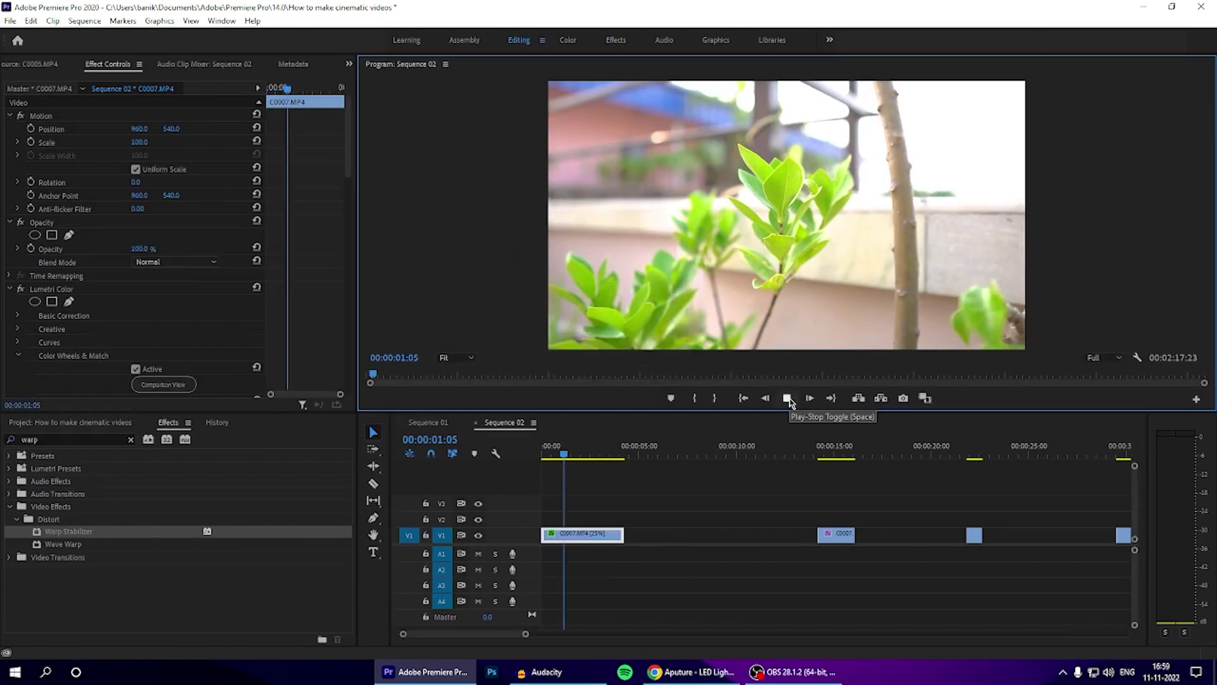
left_click(788, 400)
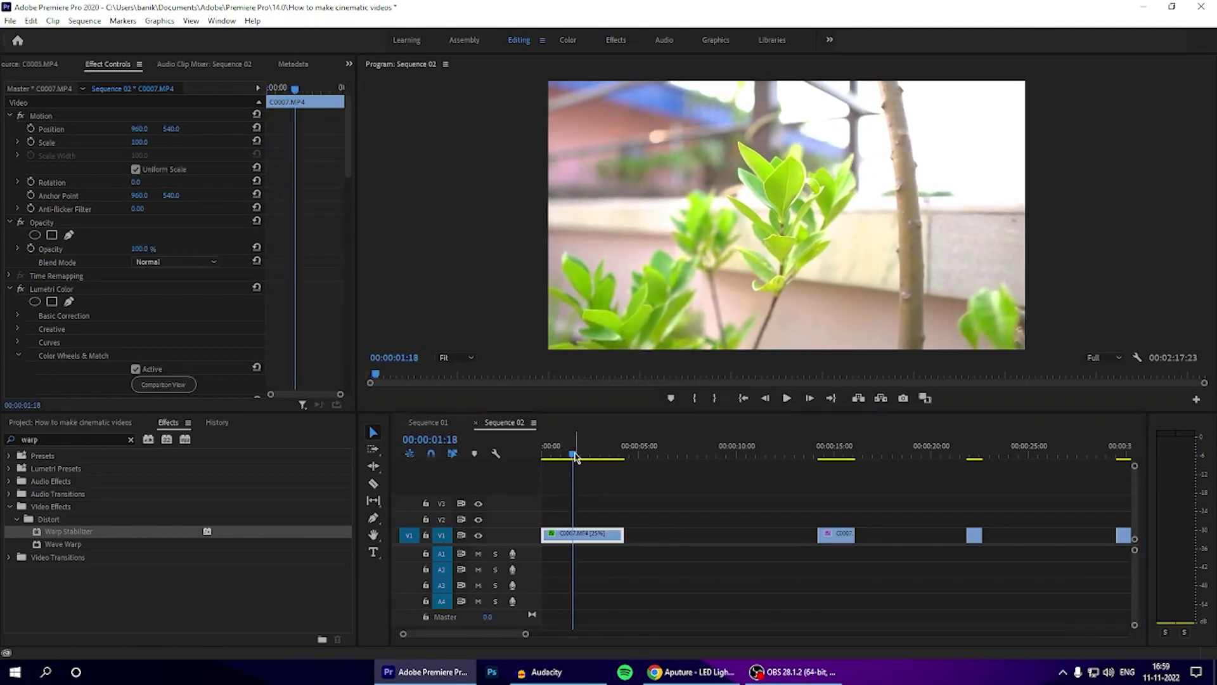
- Trim the first slowed clip to end at 00:00:01:23 and move the second clip directly against it
left_click_drag(574, 456, 563, 456)
left_click_drag(544, 536, 565, 536)
right_click(553, 539)
left_click(571, 546)
left_click_drag(549, 457, 576, 456)
left_click_drag(603, 536, 575, 536)
left_click_drag(814, 533, 595, 534)
- Slow the second and third clips to 25% speed, placing the third clip at 00:00:04:11 after the second
key("ctrl+r")
type("2")
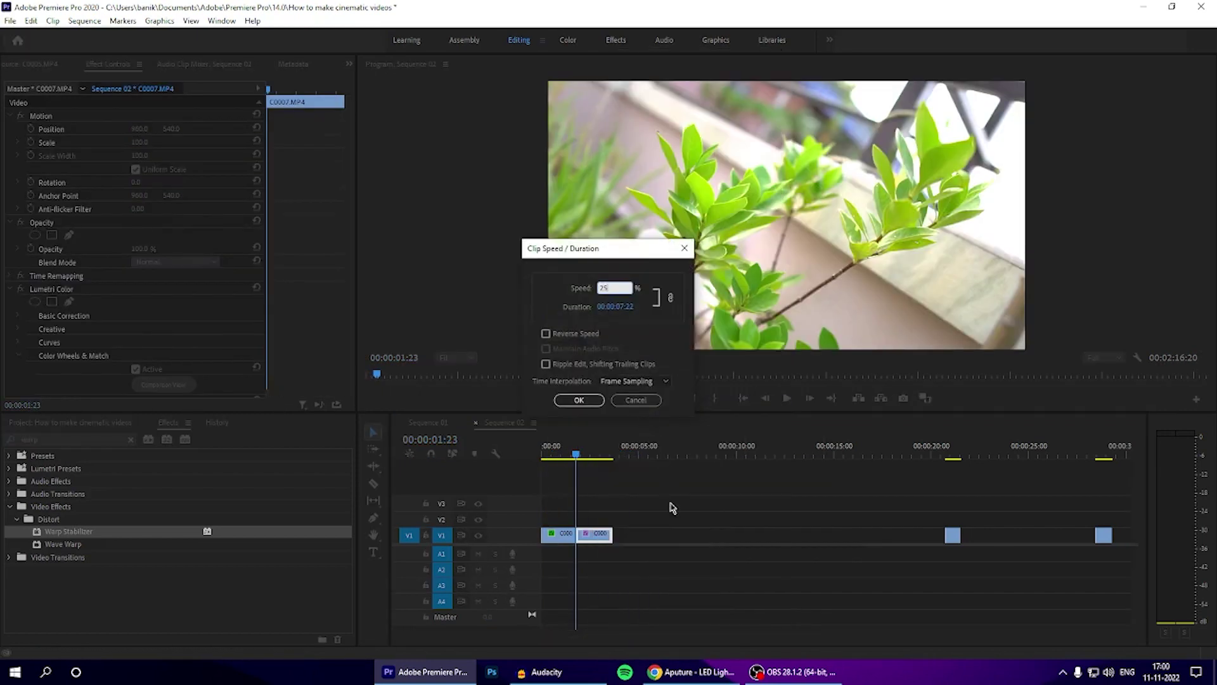
key("Return")
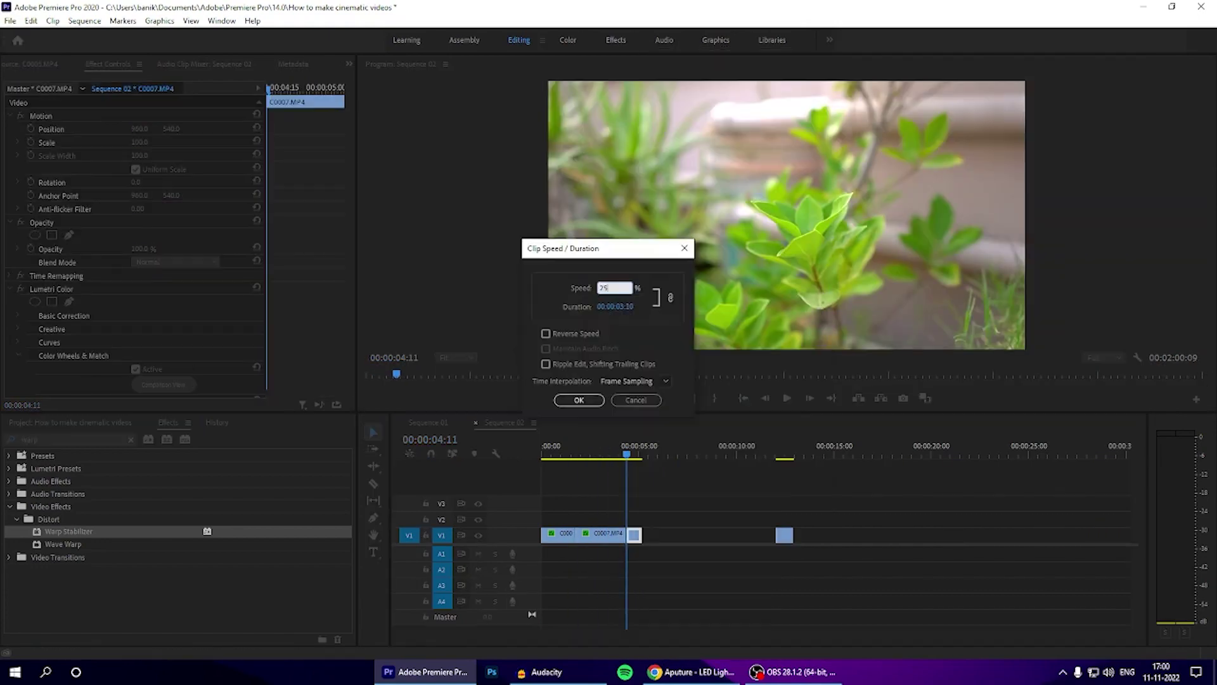
key("Return")
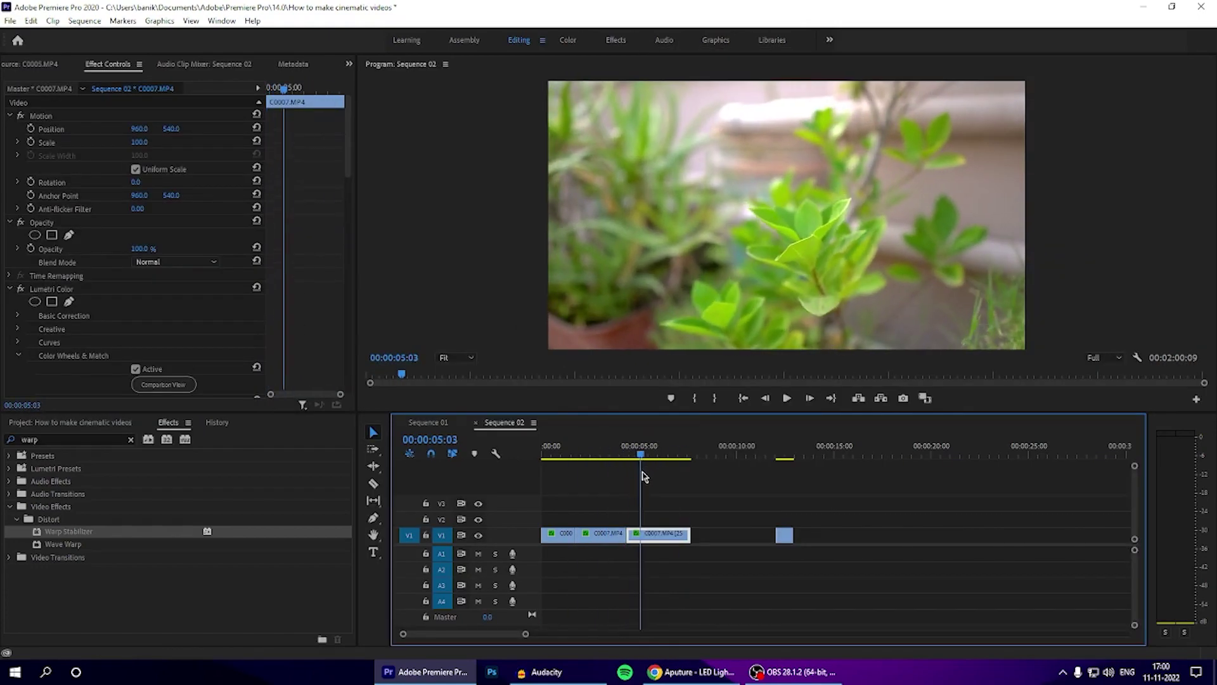
- Trim the slowed third clip, move the fourth clip directly after it, and set the fourth clip's speed to 25%
left_click_drag(642, 476, 648, 476)
key("q")
left_click_drag(764, 536, 679, 536)
left_click(678, 456)
key("ctrl+r")
type("25")
key("Return")
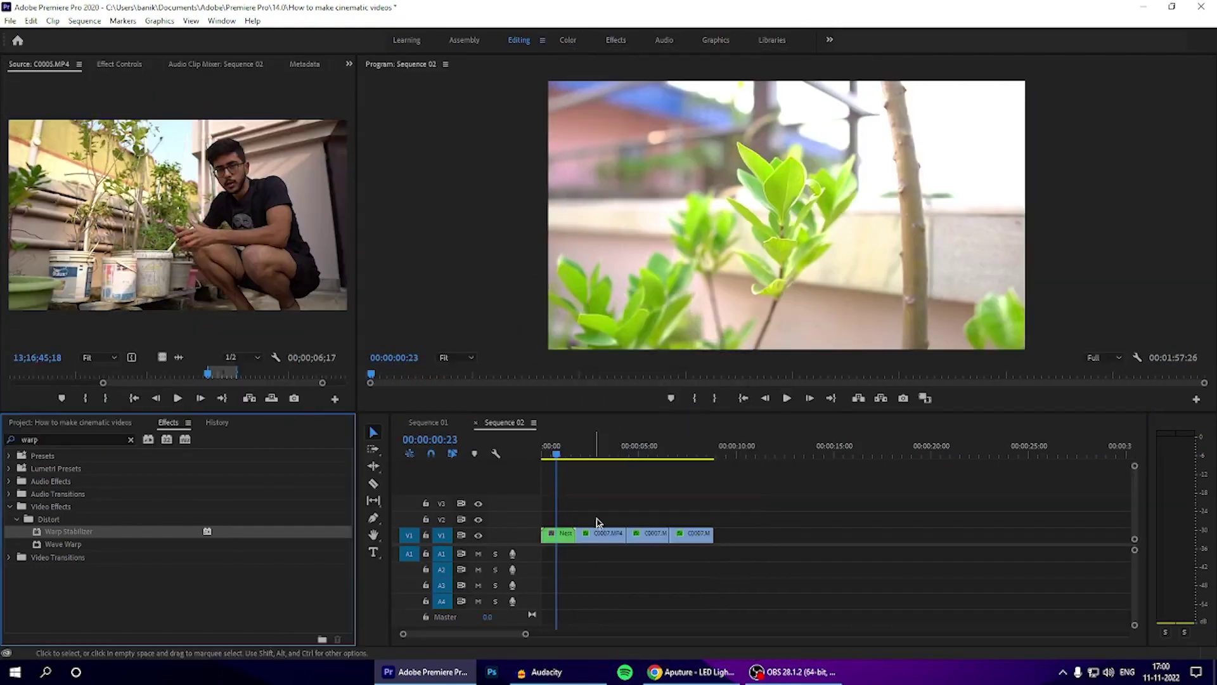
- Nest the slowed clips individually and apply Warp Stabilizer to each nested sequence
right_click(606, 534)
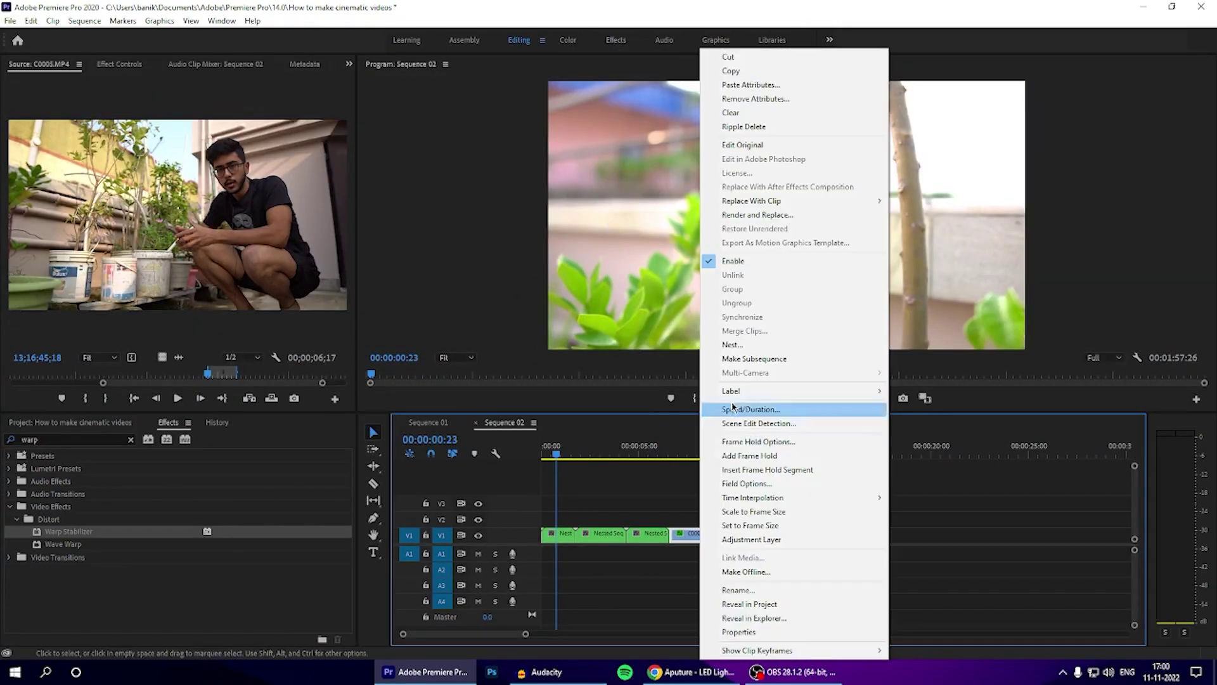
left_click_drag(229, 532, 557, 534)
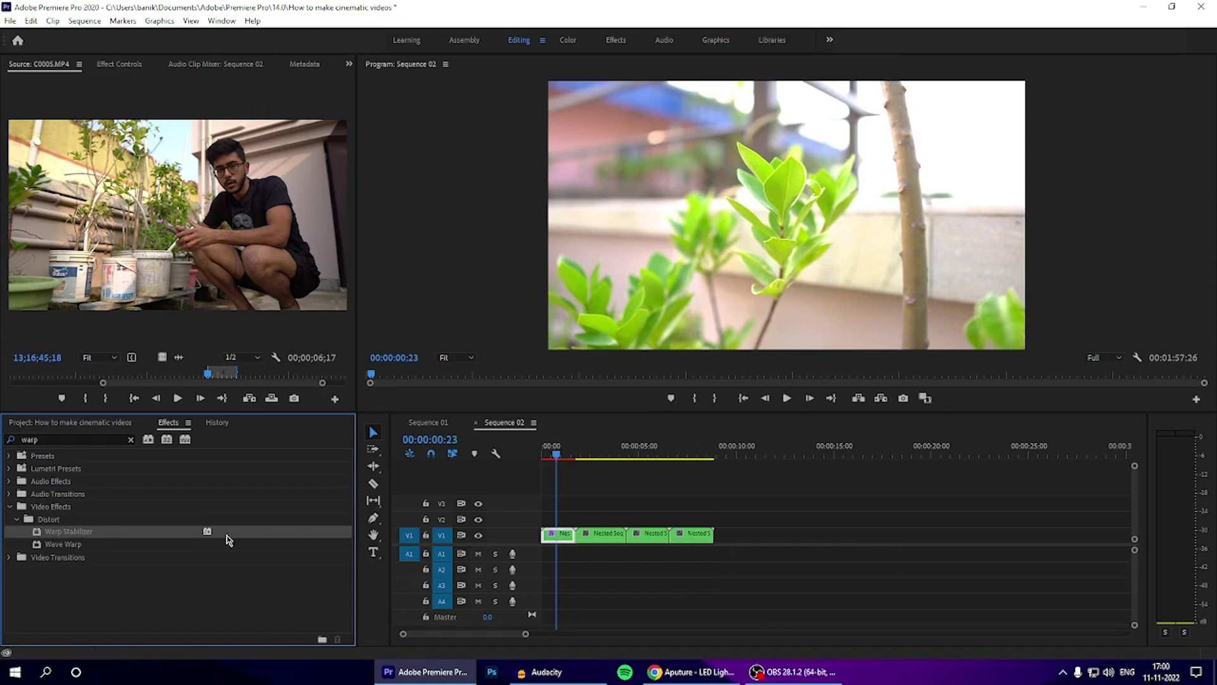
double_click(228, 539)
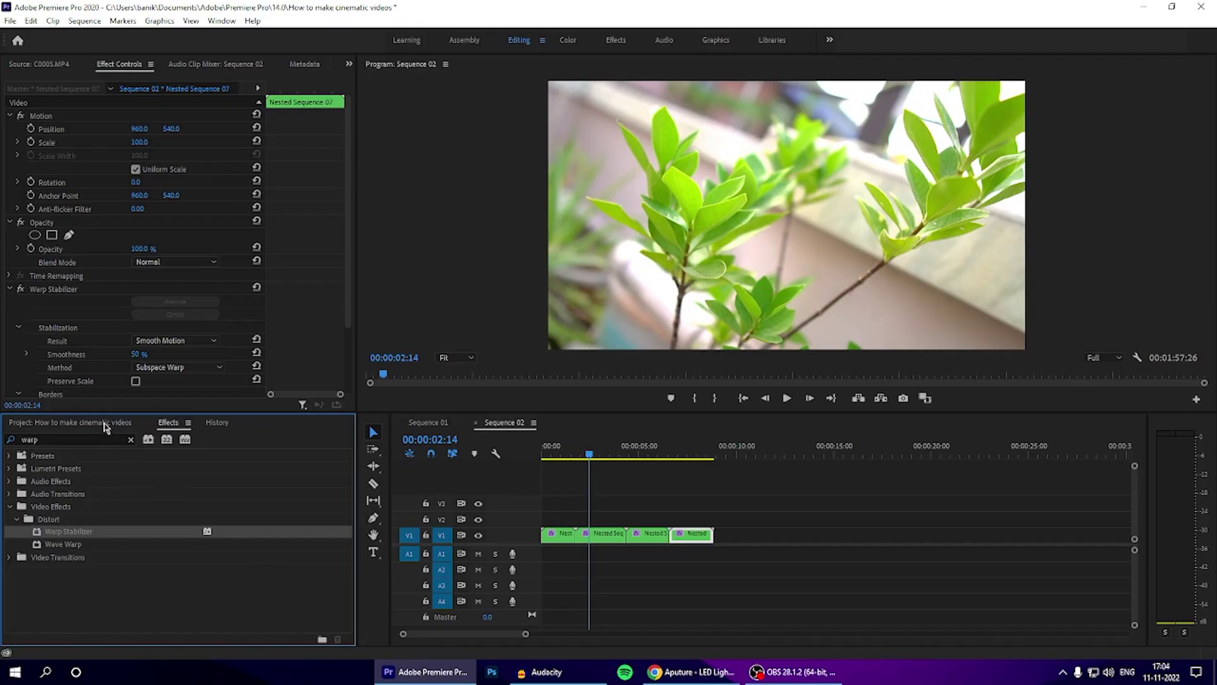
- Place the existing adjustment layer on V2 from the sequence start and extend it over all four nested clips
left_click(105, 424)
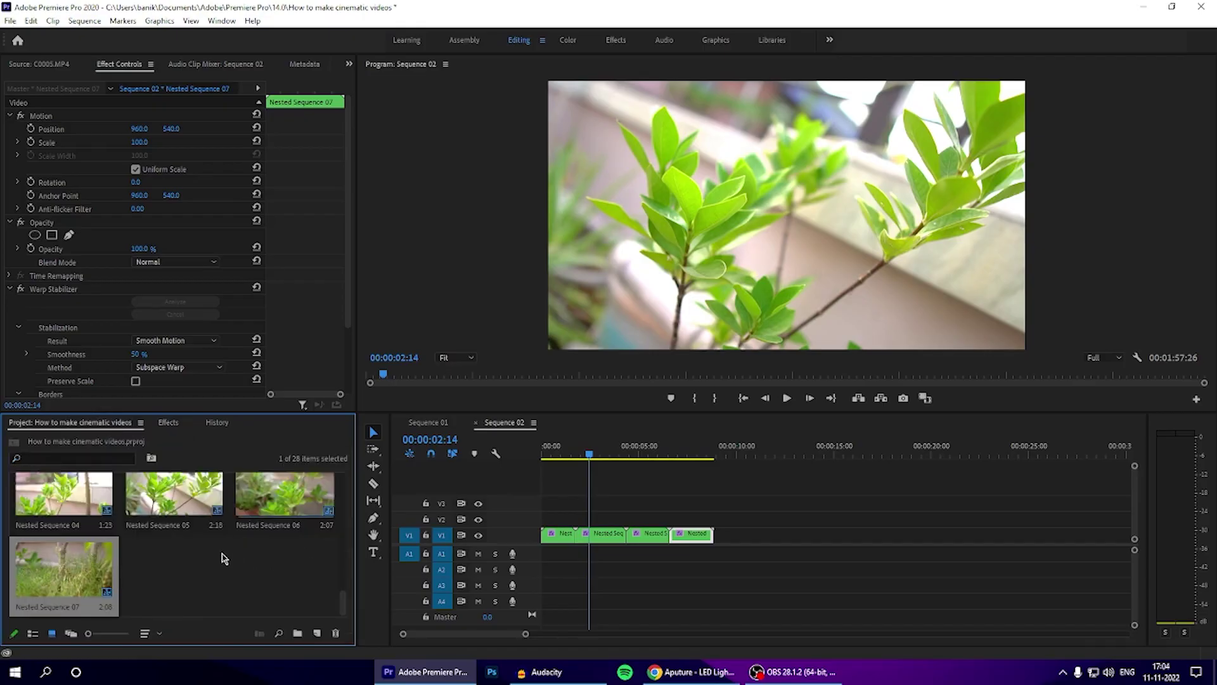
scroll(271, 593, "up", 3)
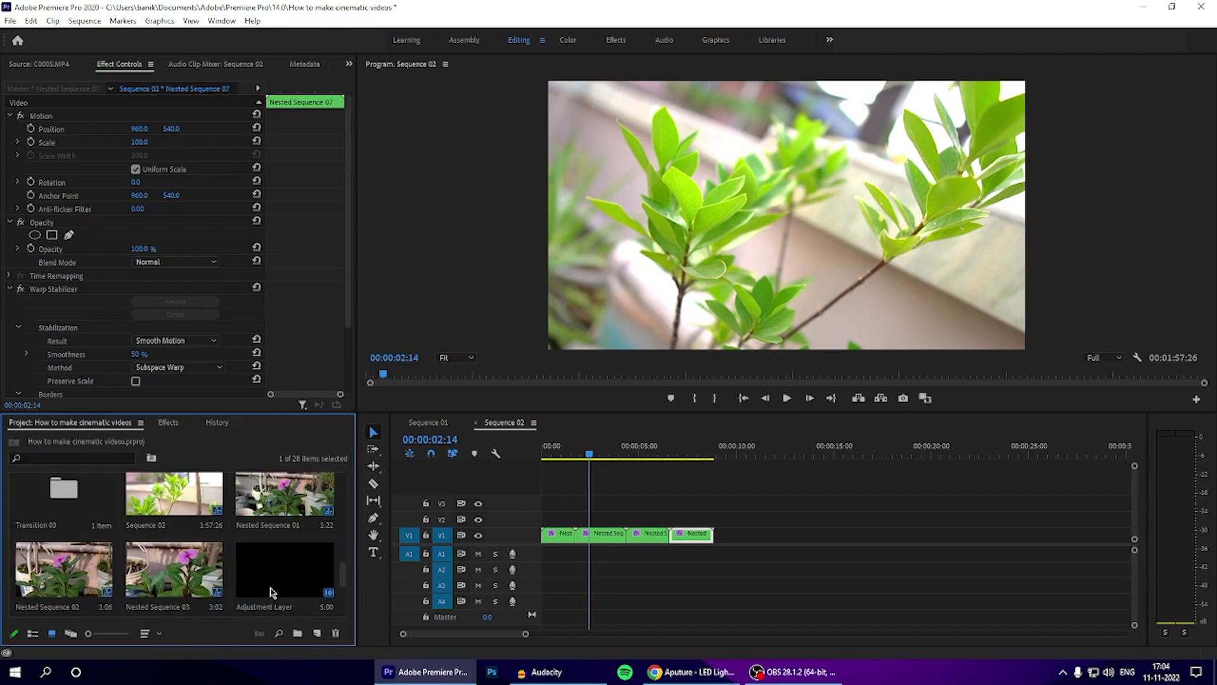
left_click_drag(286, 570, 546, 517)
left_click_drag(634, 517, 713, 515)
left_click(674, 521)
- Apply the Crop effect to the adjustment layer and set its top and bottom crop to 8%
left_click(166, 423)
left_click(105, 439)
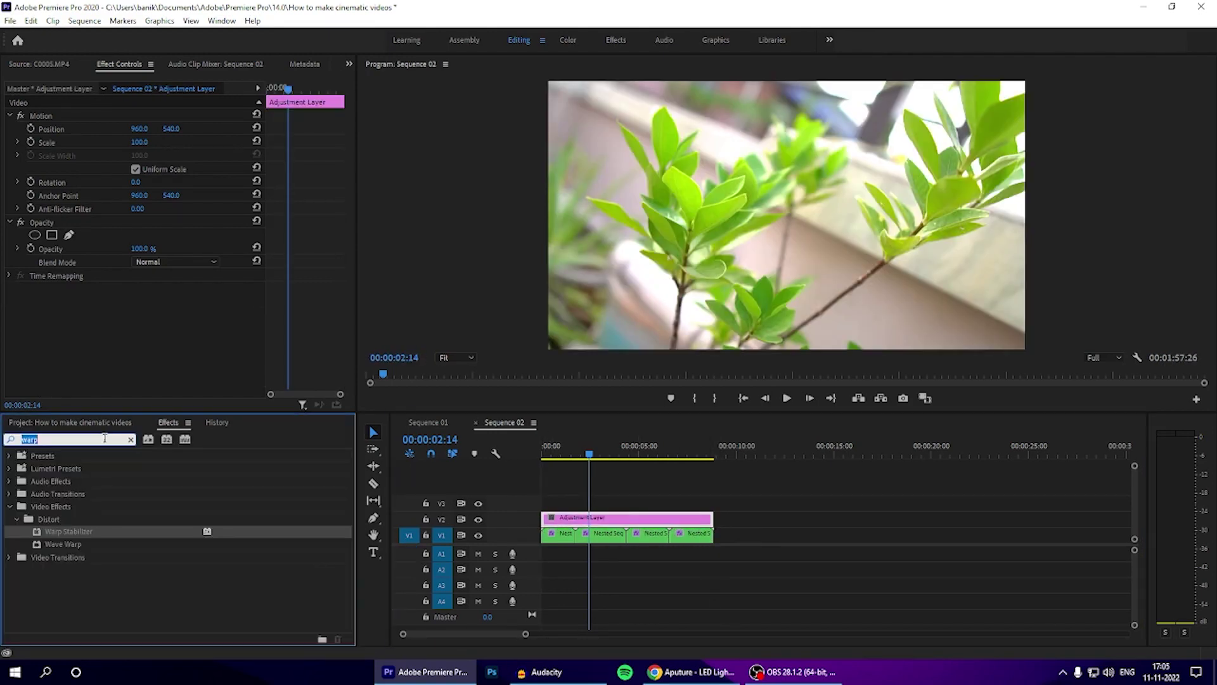
type("crop")
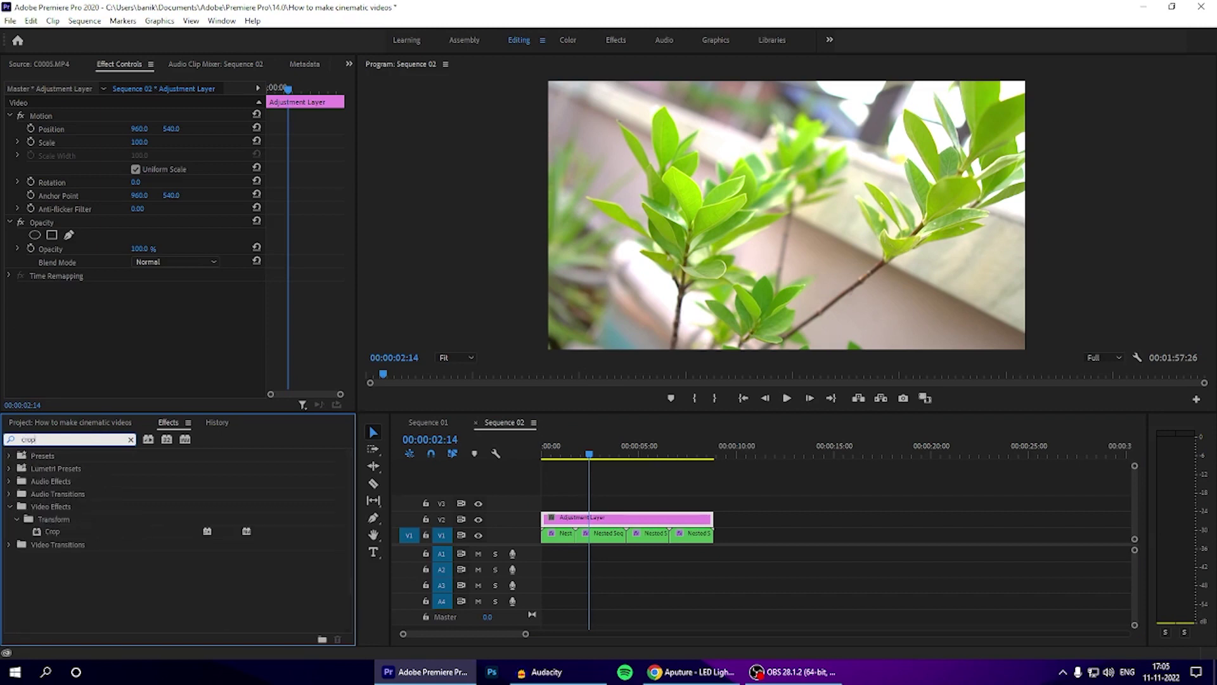
left_click_drag(44, 537, 591, 519)
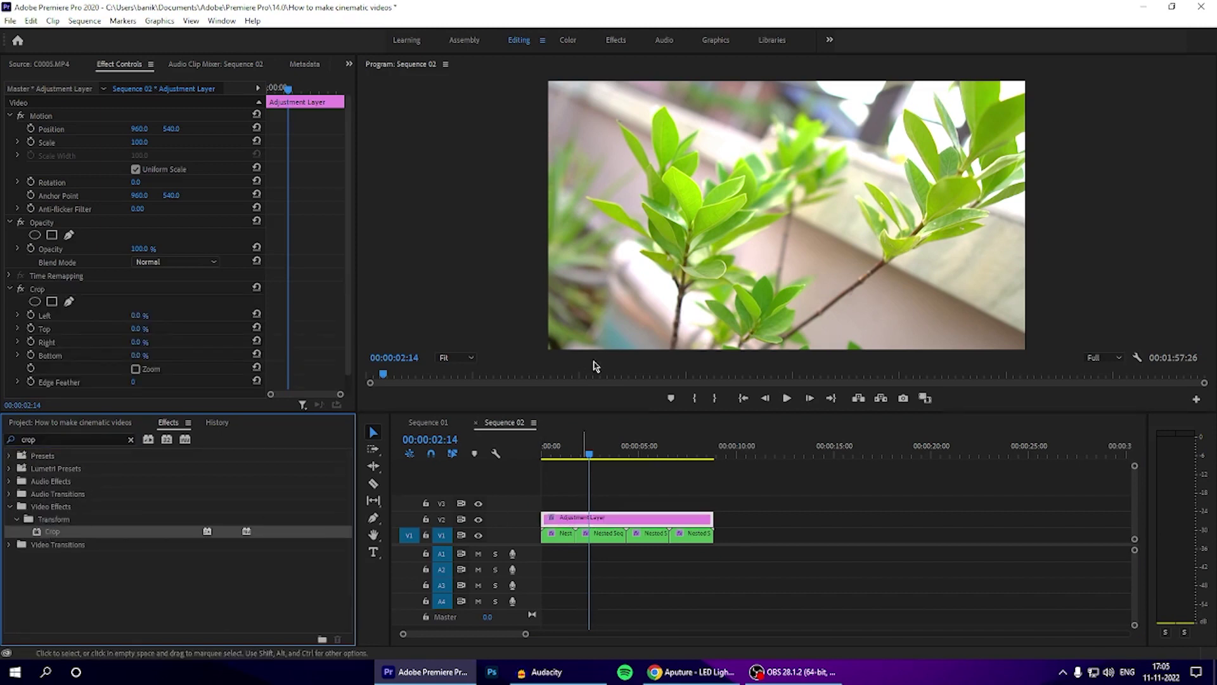
left_click(168, 339)
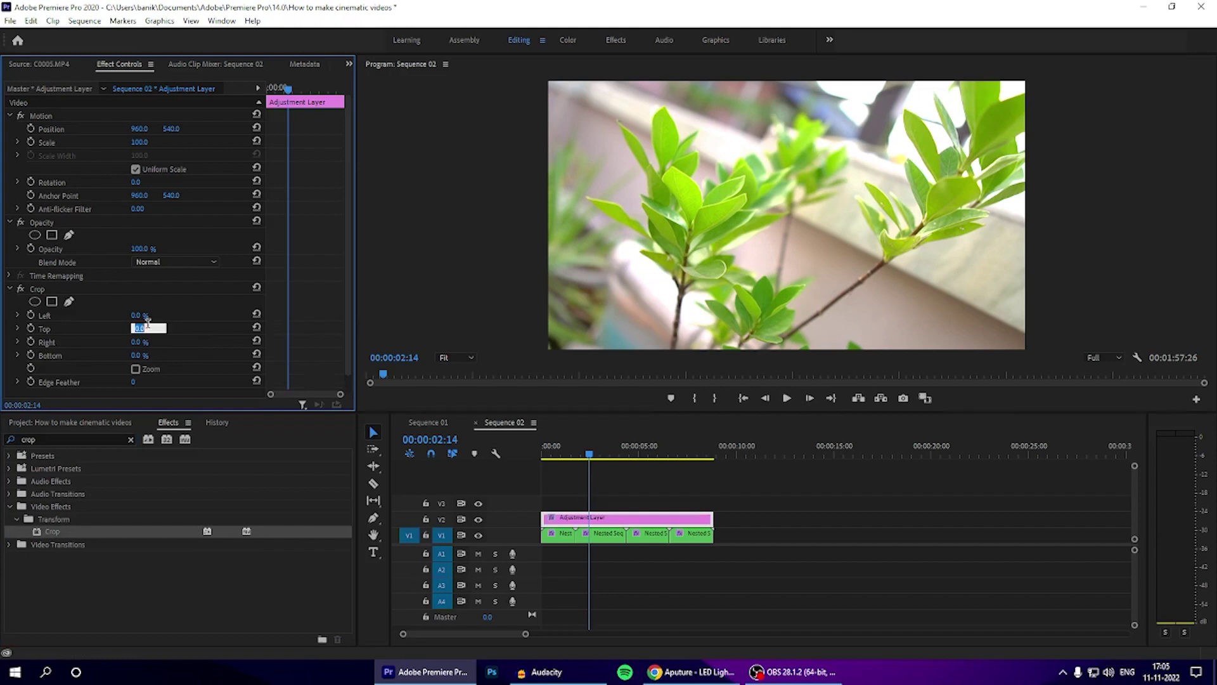
left_click(137, 355)
left_click(226, 619)
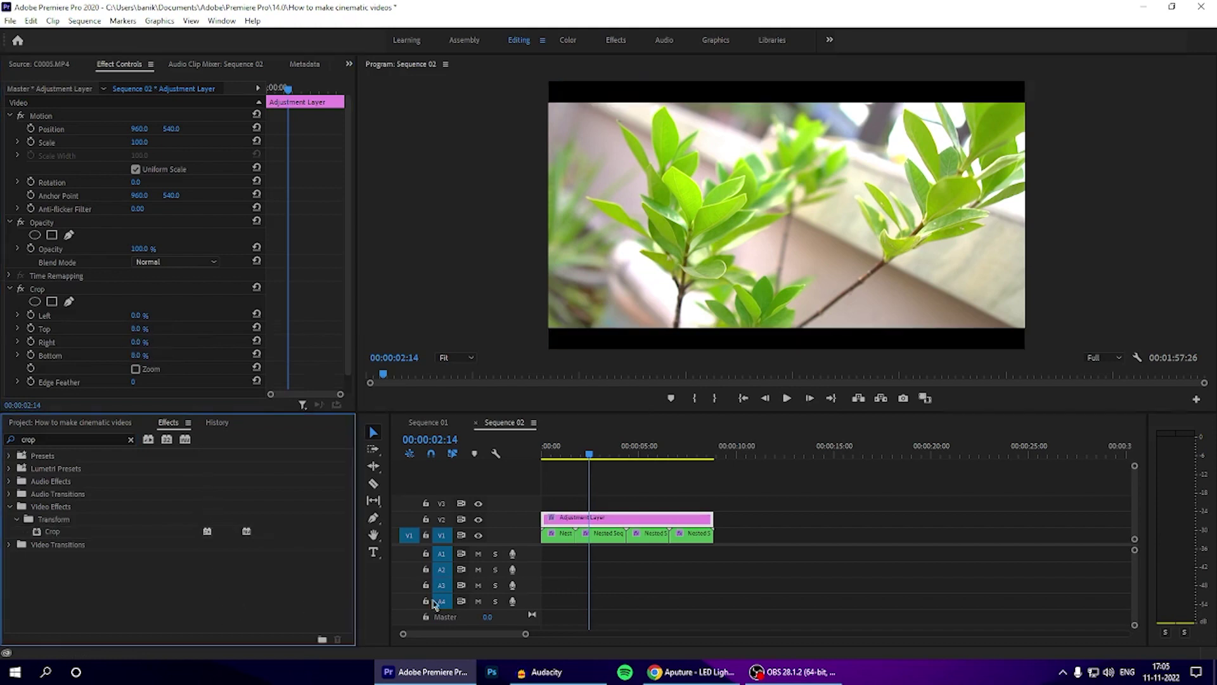
- Play the letterboxed sequence from its start
left_click(585, 504)
key("Home")
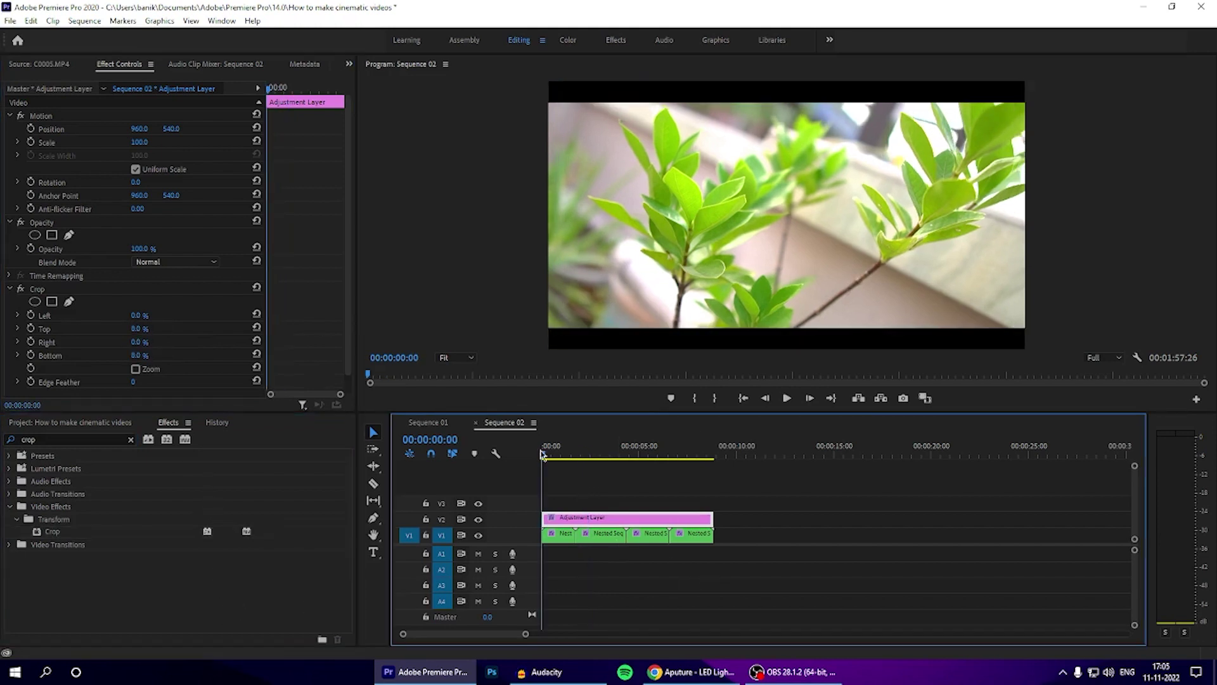
key("space")
key("space")
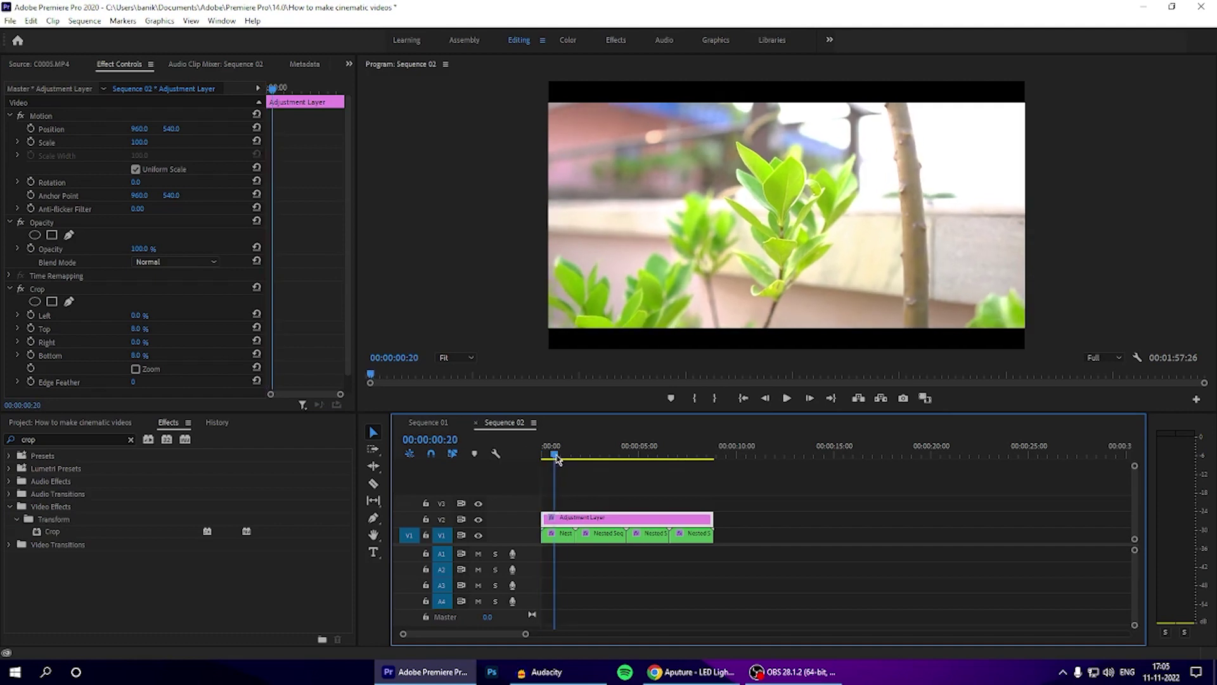
- Apply the McKinnon 75 creative look to the adjustment layer in Lumetri Color at 52.2 intensity
left_click(568, 42)
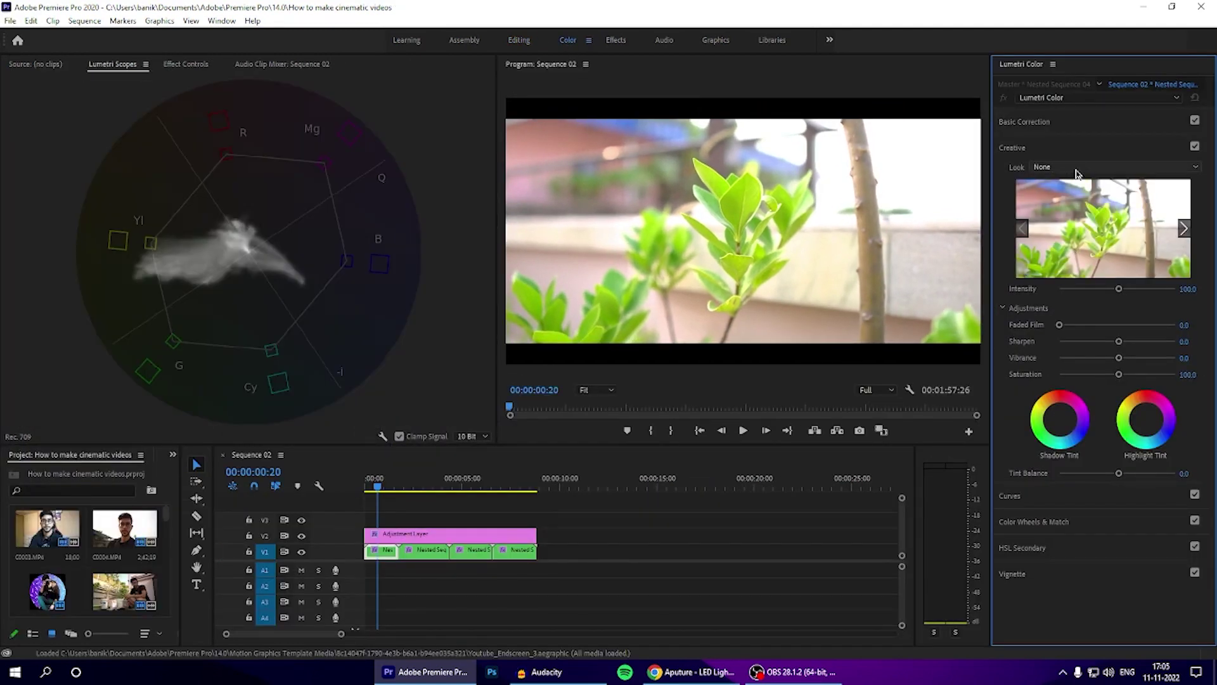
left_click(1077, 172)
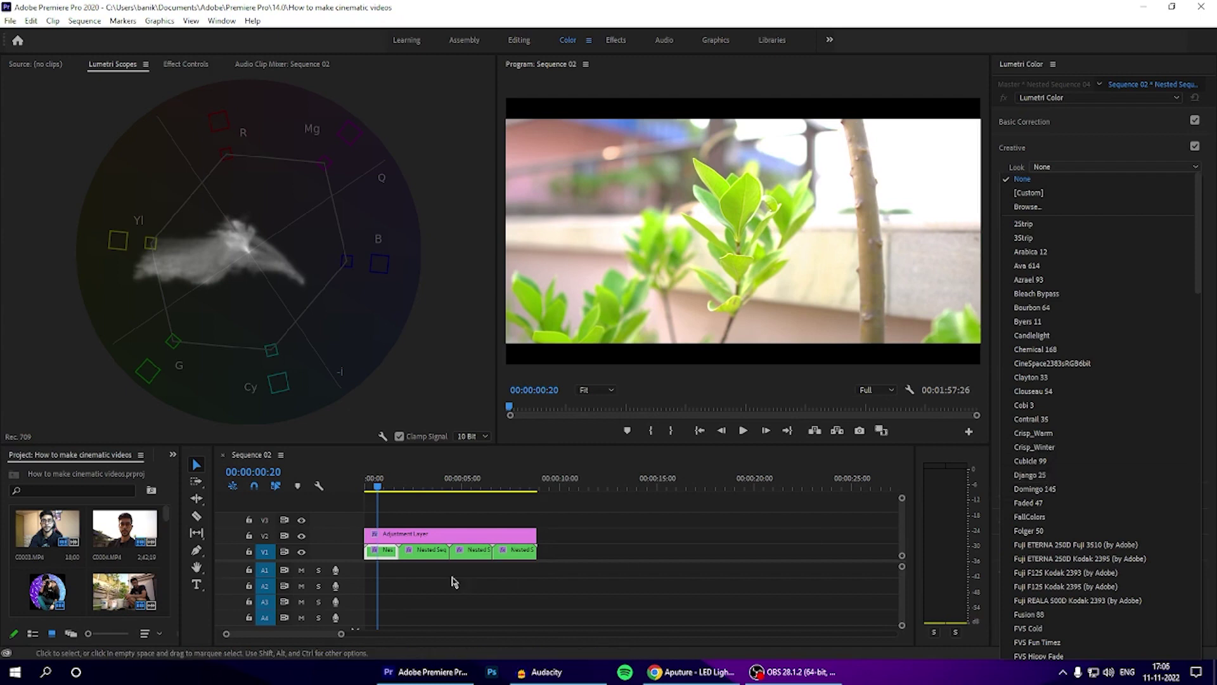
left_click(426, 536)
left_click(1077, 166)
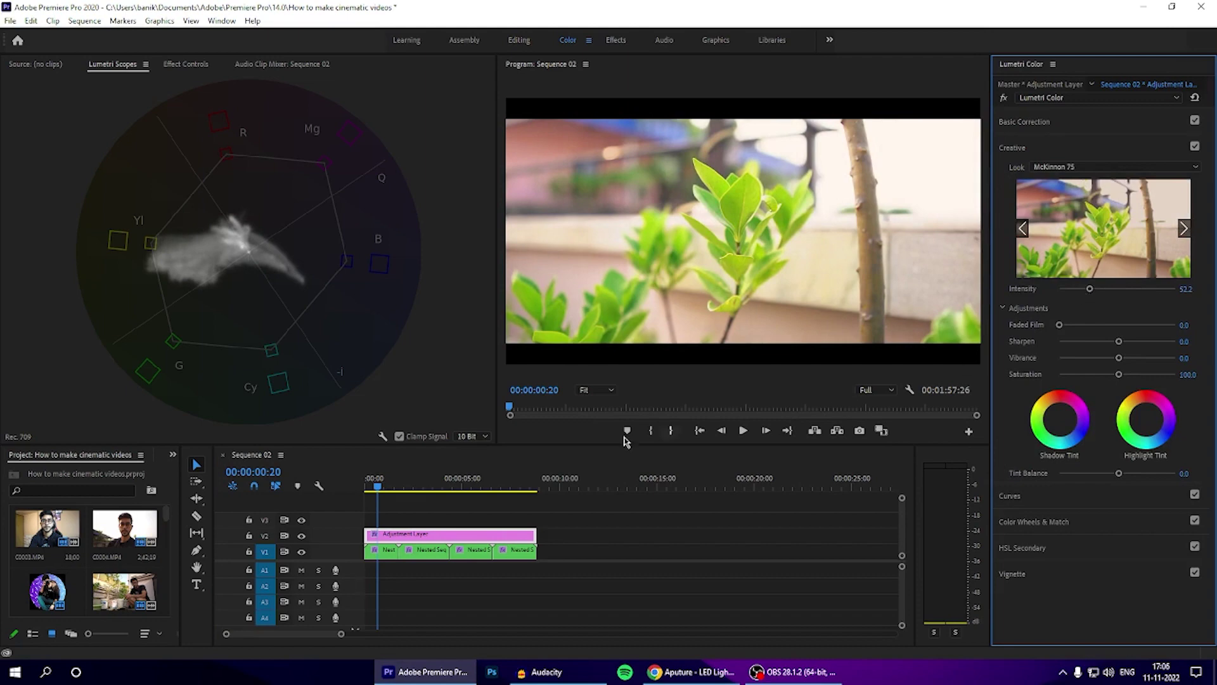
- Return to the sequence start in the Editing workspace and preview the finished leaf sequence full screen
left_click_drag(391, 485, 307, 486)
left_click(519, 41)
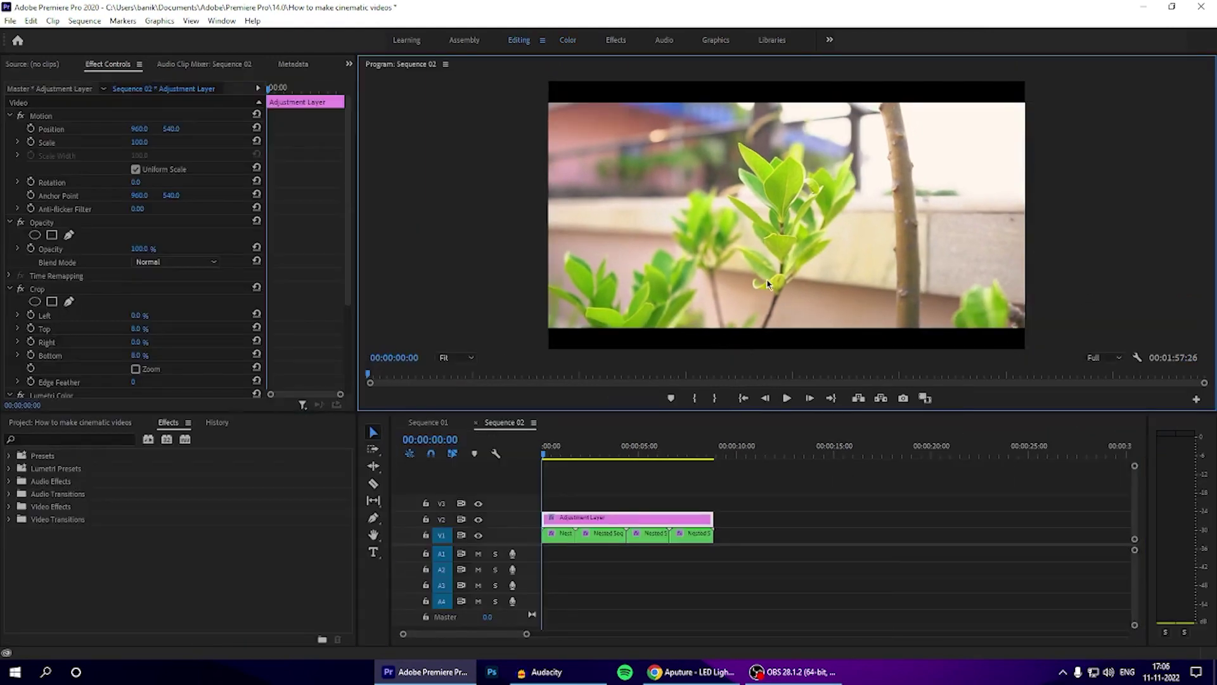
left_click(218, 19)
left_click(279, 73)
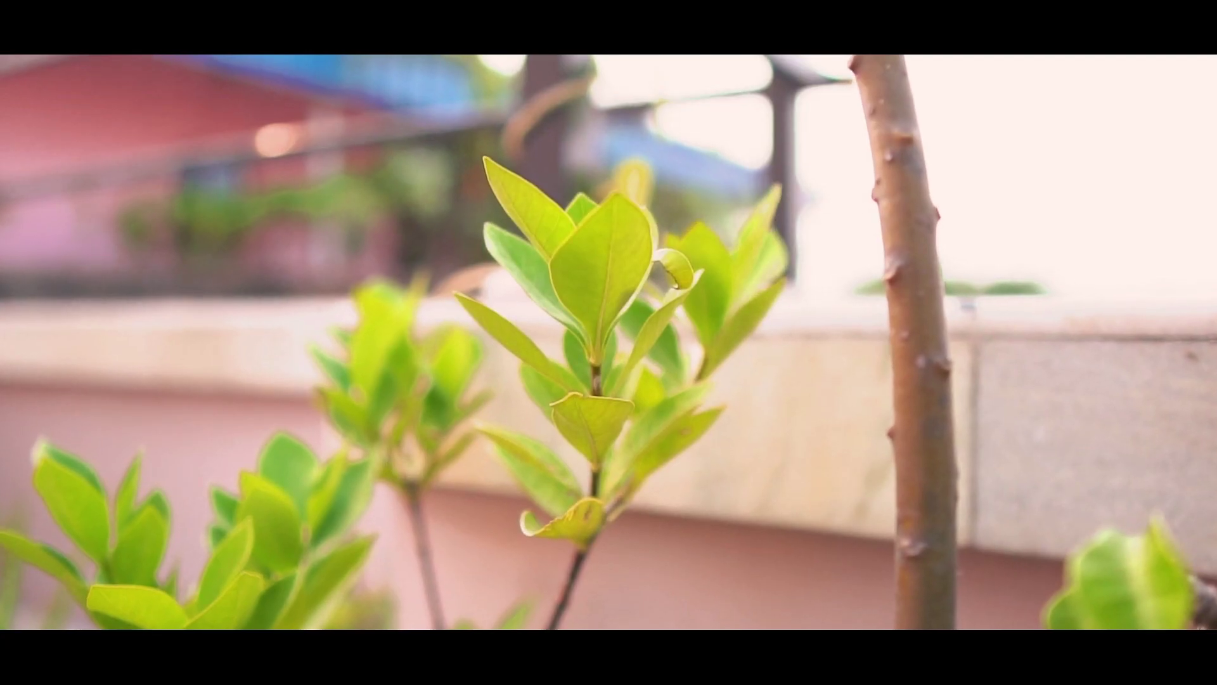